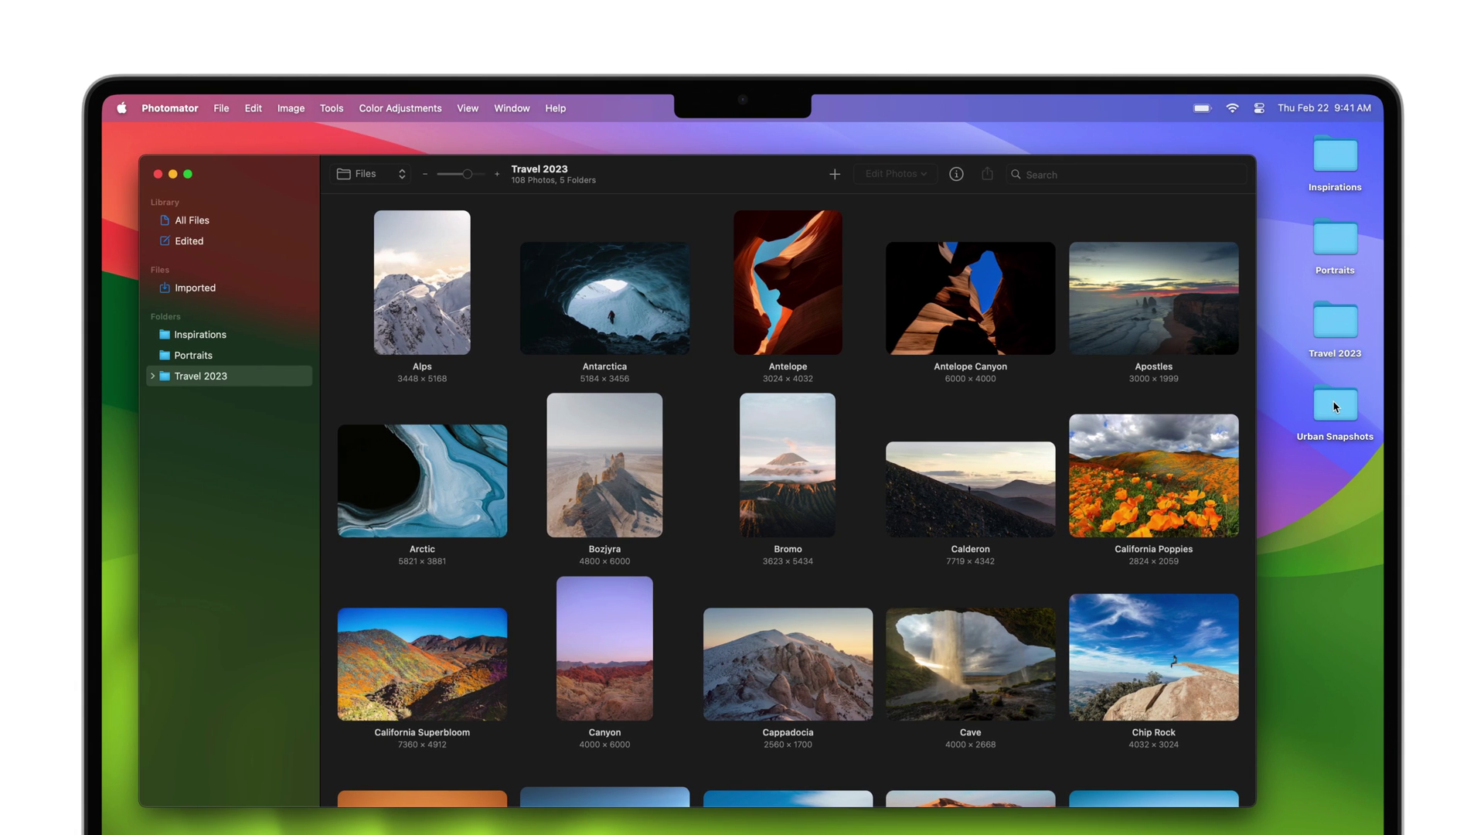
# Add the Urban Snapshots folder, then auto-crop Quebec Streets 2 and 3 to squares
pyautogui.moveTo(1336, 407); pyautogui.dragTo(250, 472)
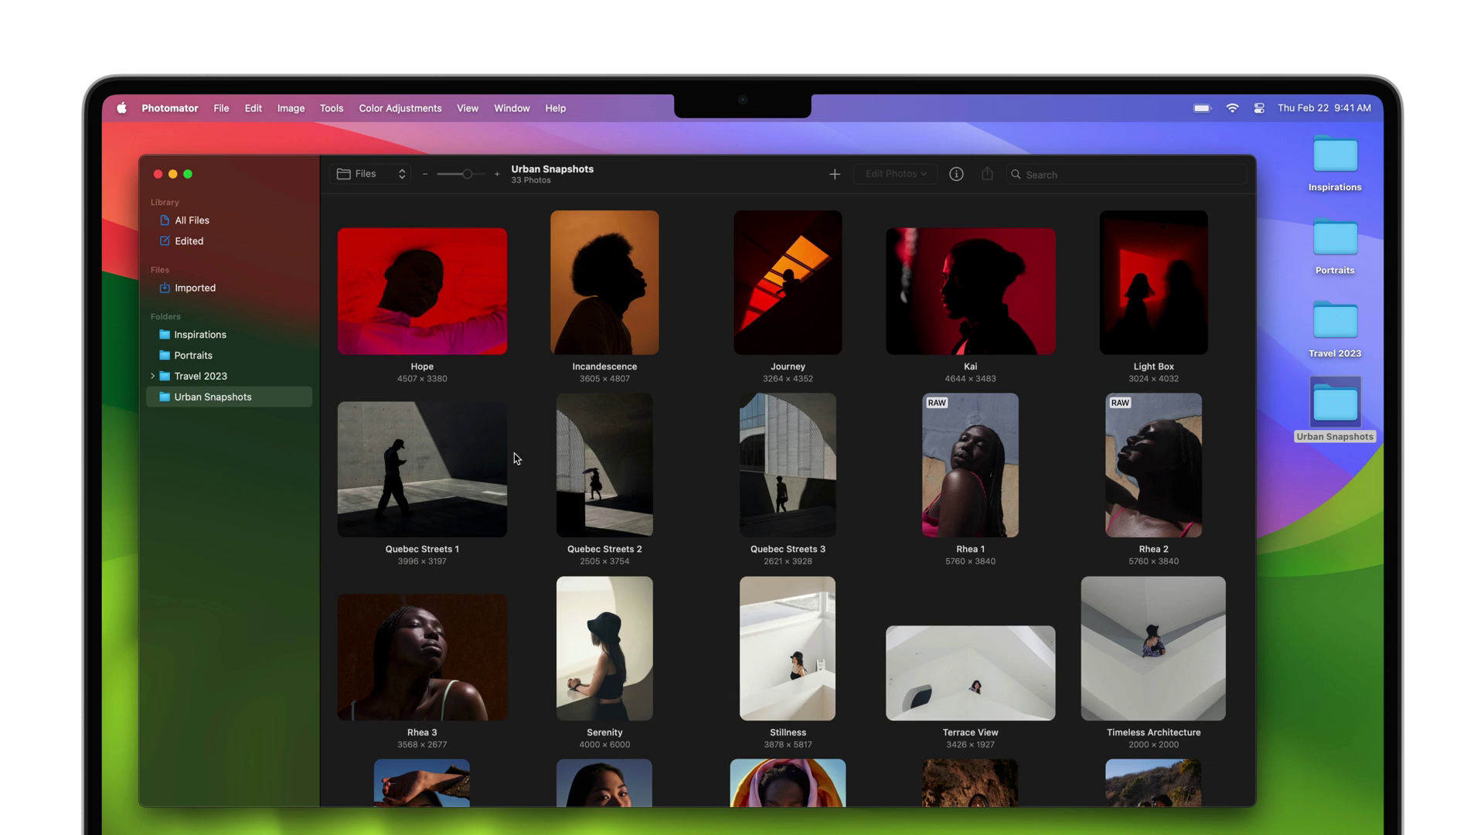
pyautogui.click(619, 460)
pyautogui.keyDown('super'); pyautogui.click(772, 468); pyautogui.keyUp('super')
pyautogui.rightClick(781, 467)
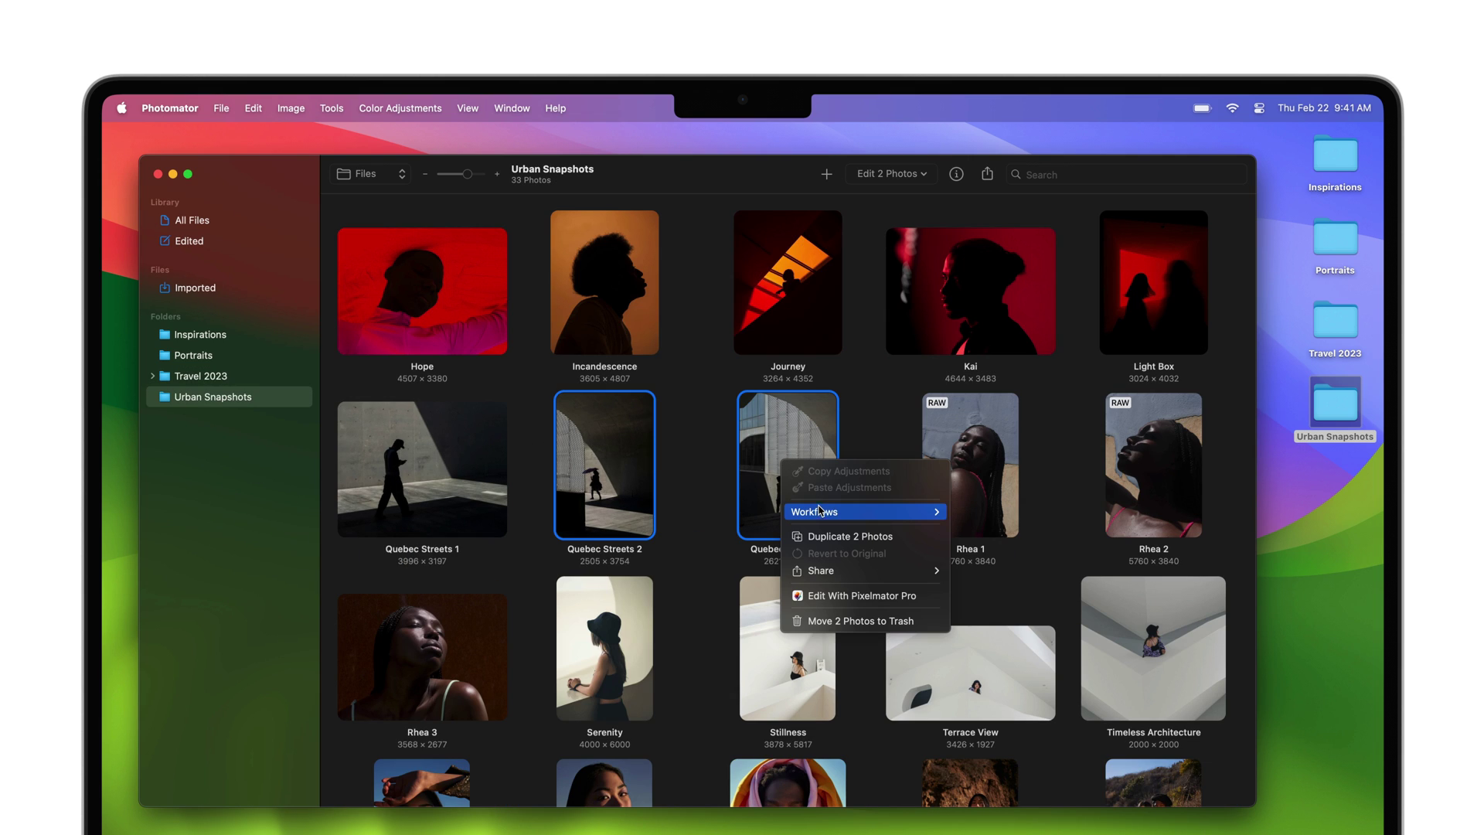
pyautogui.moveTo(821, 512)
pyautogui.click(975, 529)
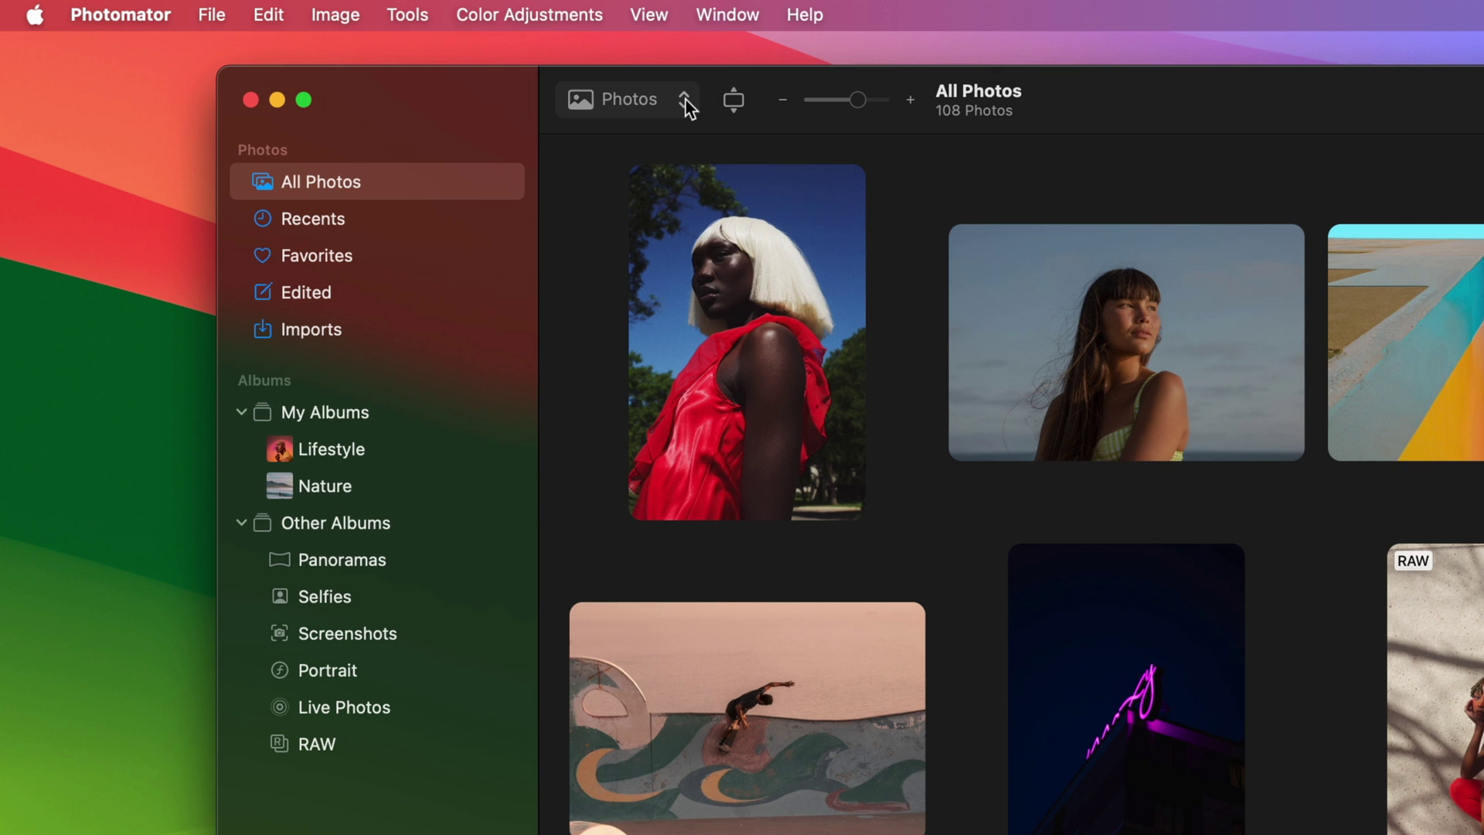
# Change the library source from Photos to Files
pyautogui.click(685, 99)
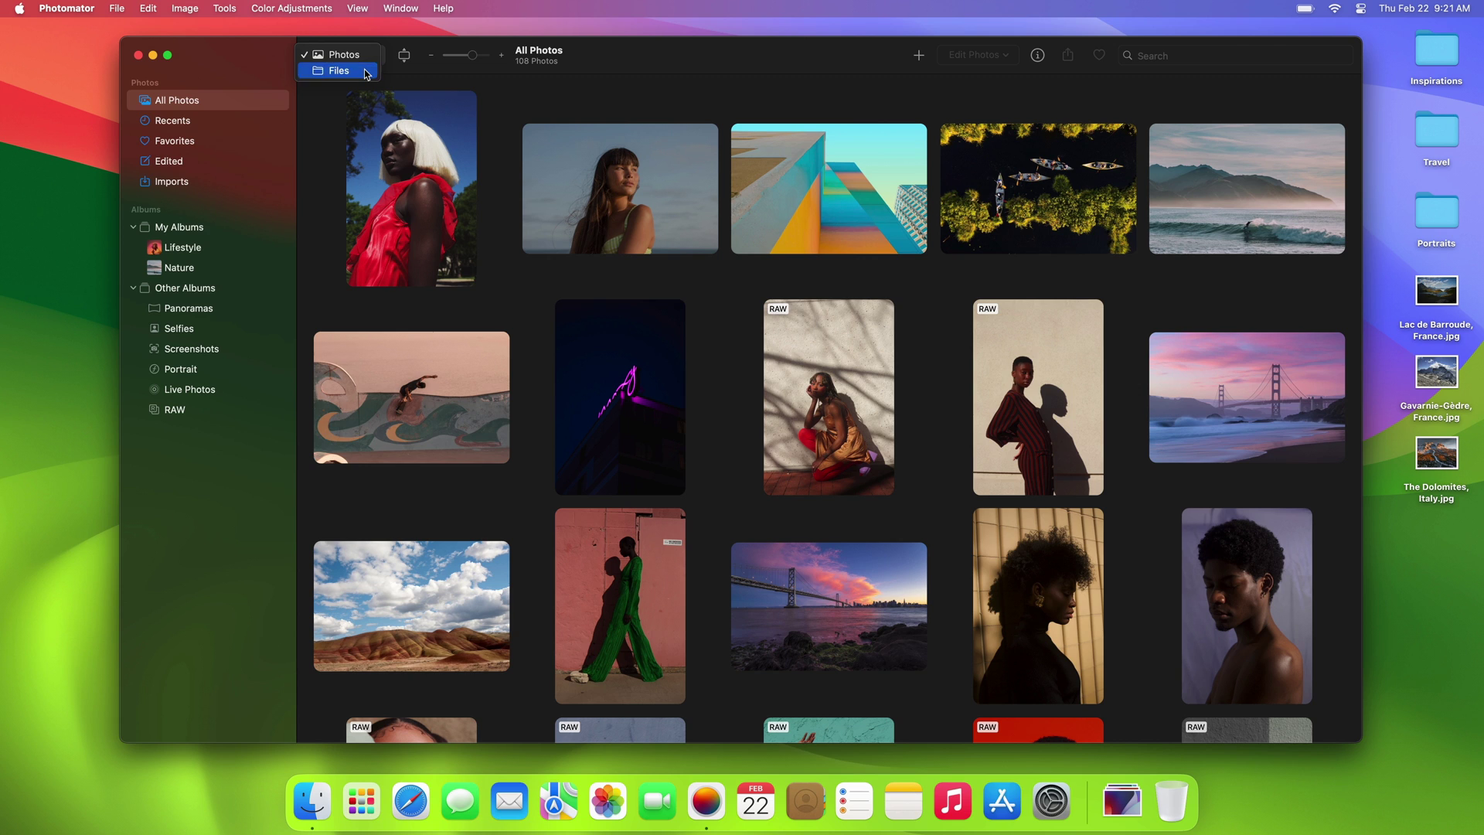
pyautogui.click(366, 74)
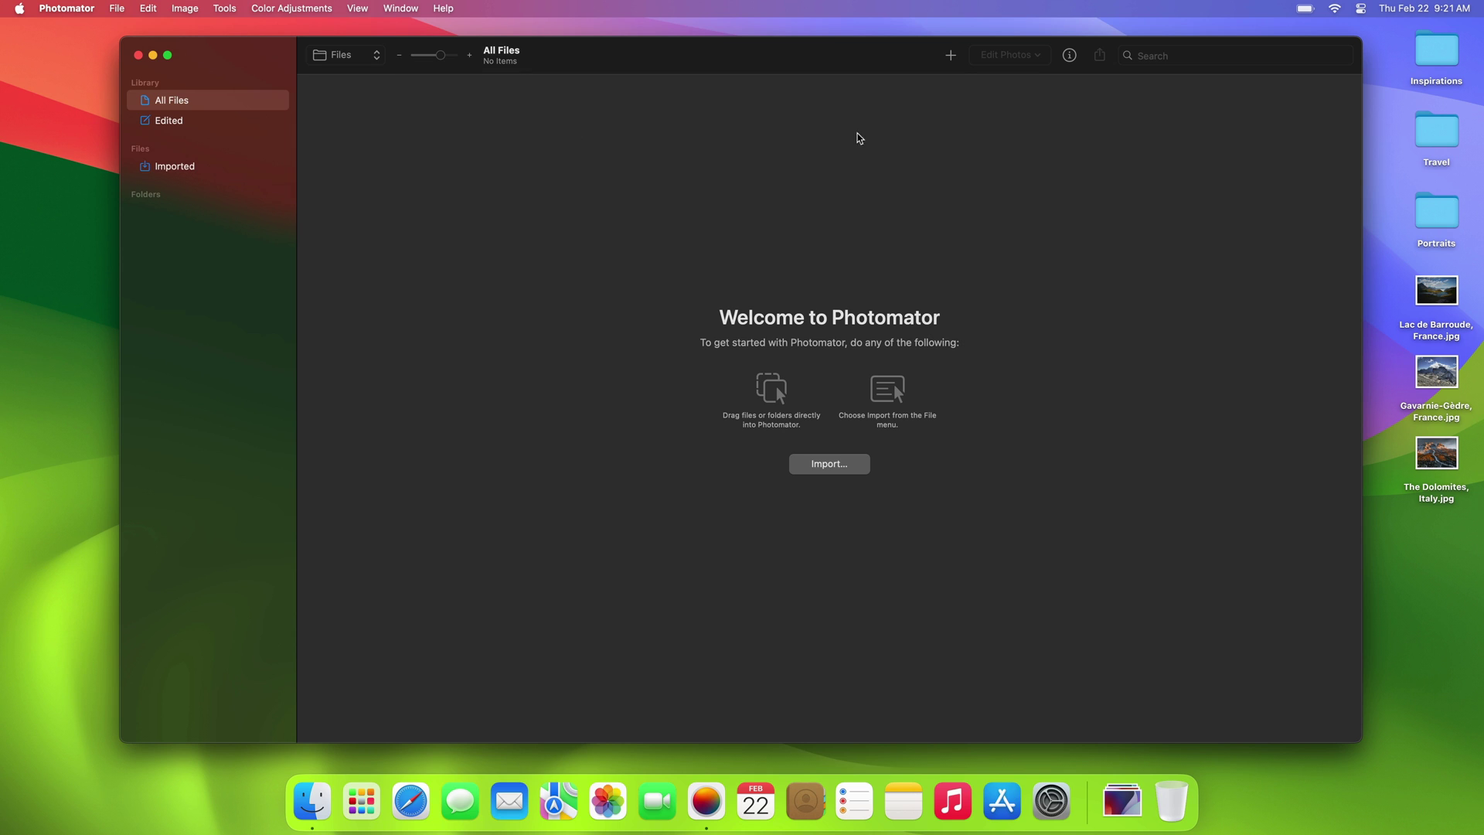
# Import all six desktop items into the sidebar as Inspirations, Travel and Portraits folders
pyautogui.moveTo(1401, 40); pyautogui.dragTo(1462, 513)
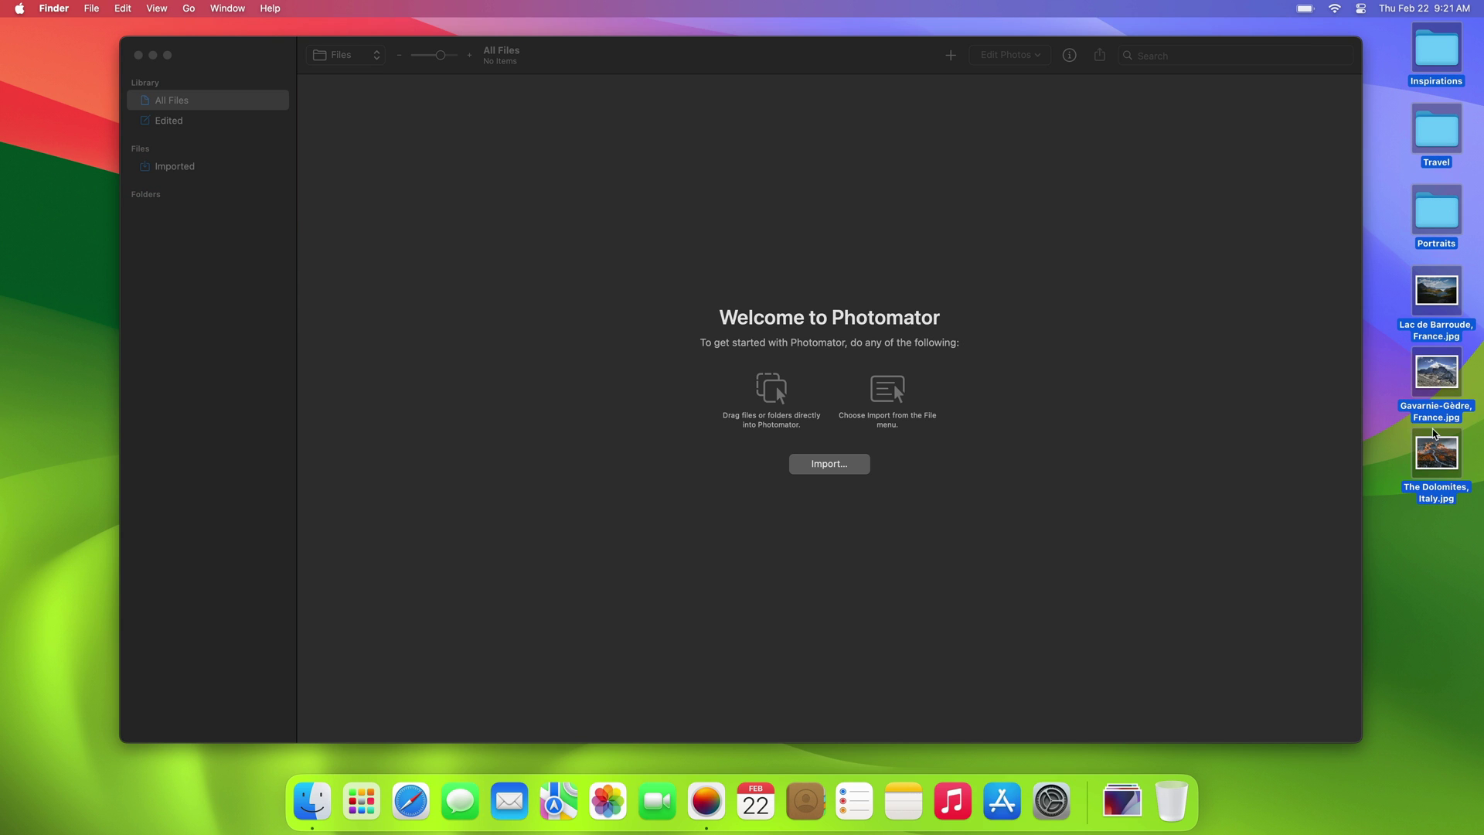
pyautogui.moveTo(1435, 296); pyautogui.dragTo(241, 466)
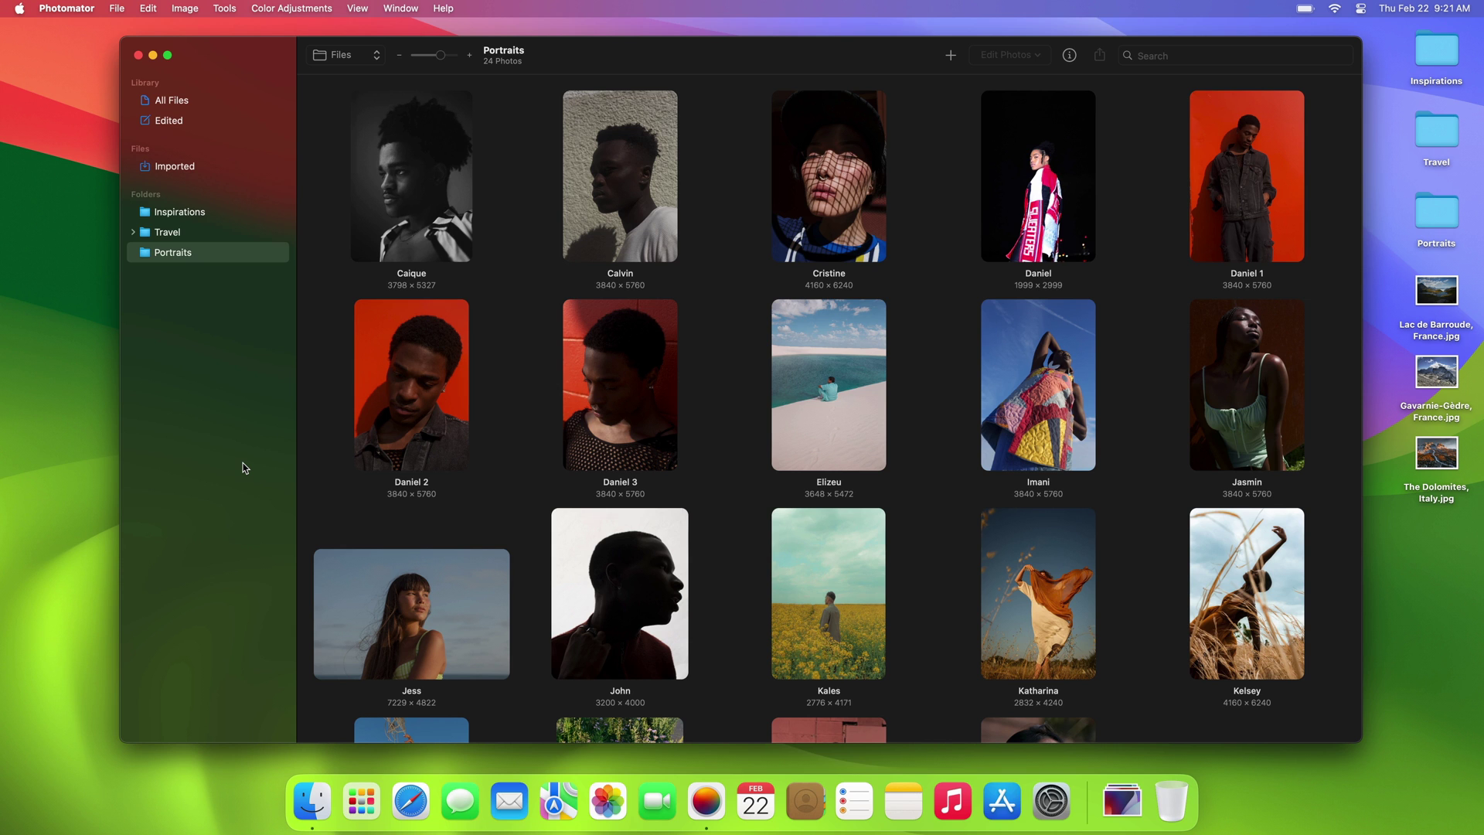
# Expand Travel > California > National Parks, then reveal the Travel folder on the Desktop in Finder
pyautogui.click(168, 232)
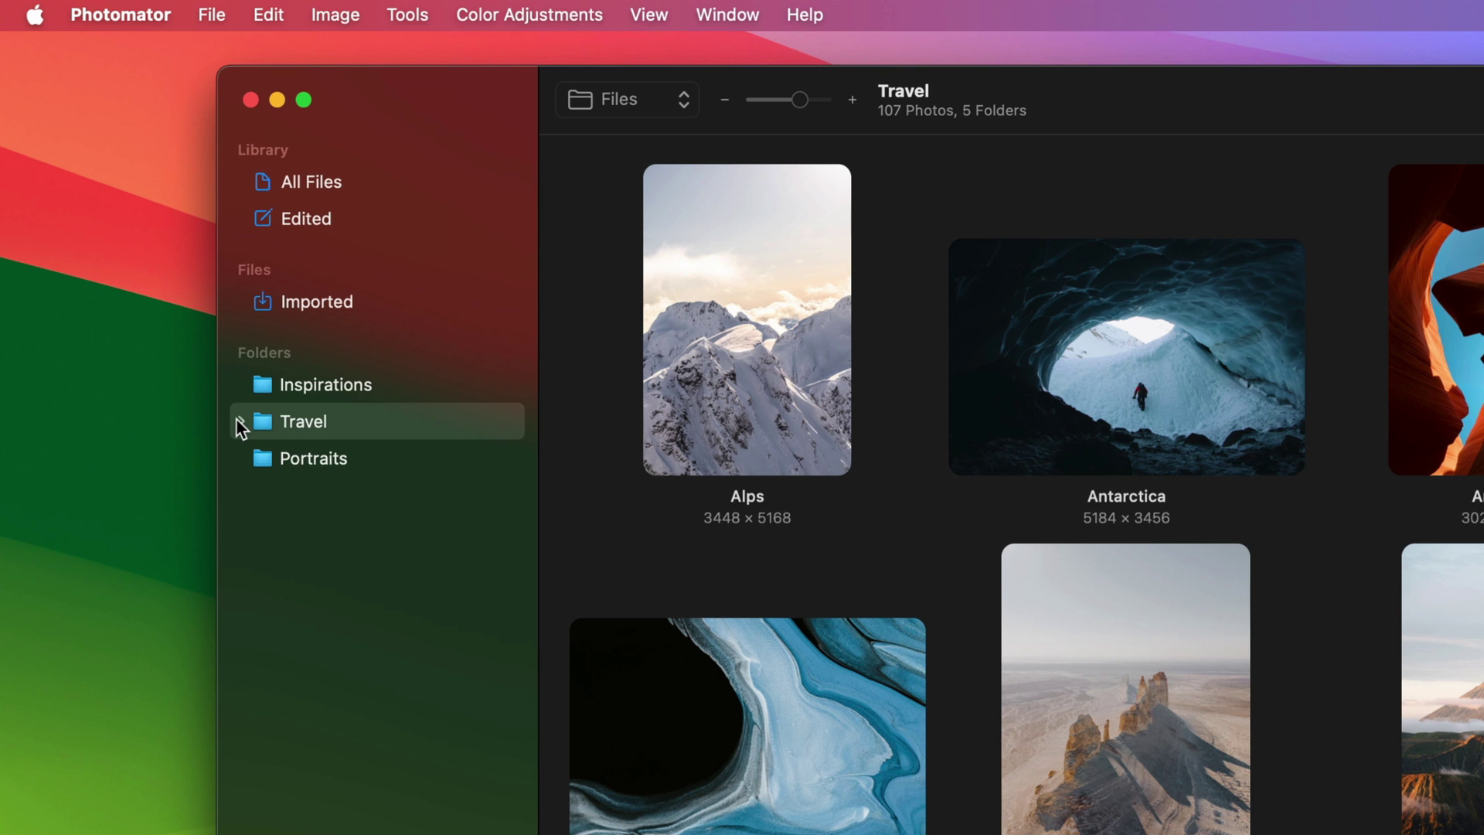
pyautogui.click(240, 421)
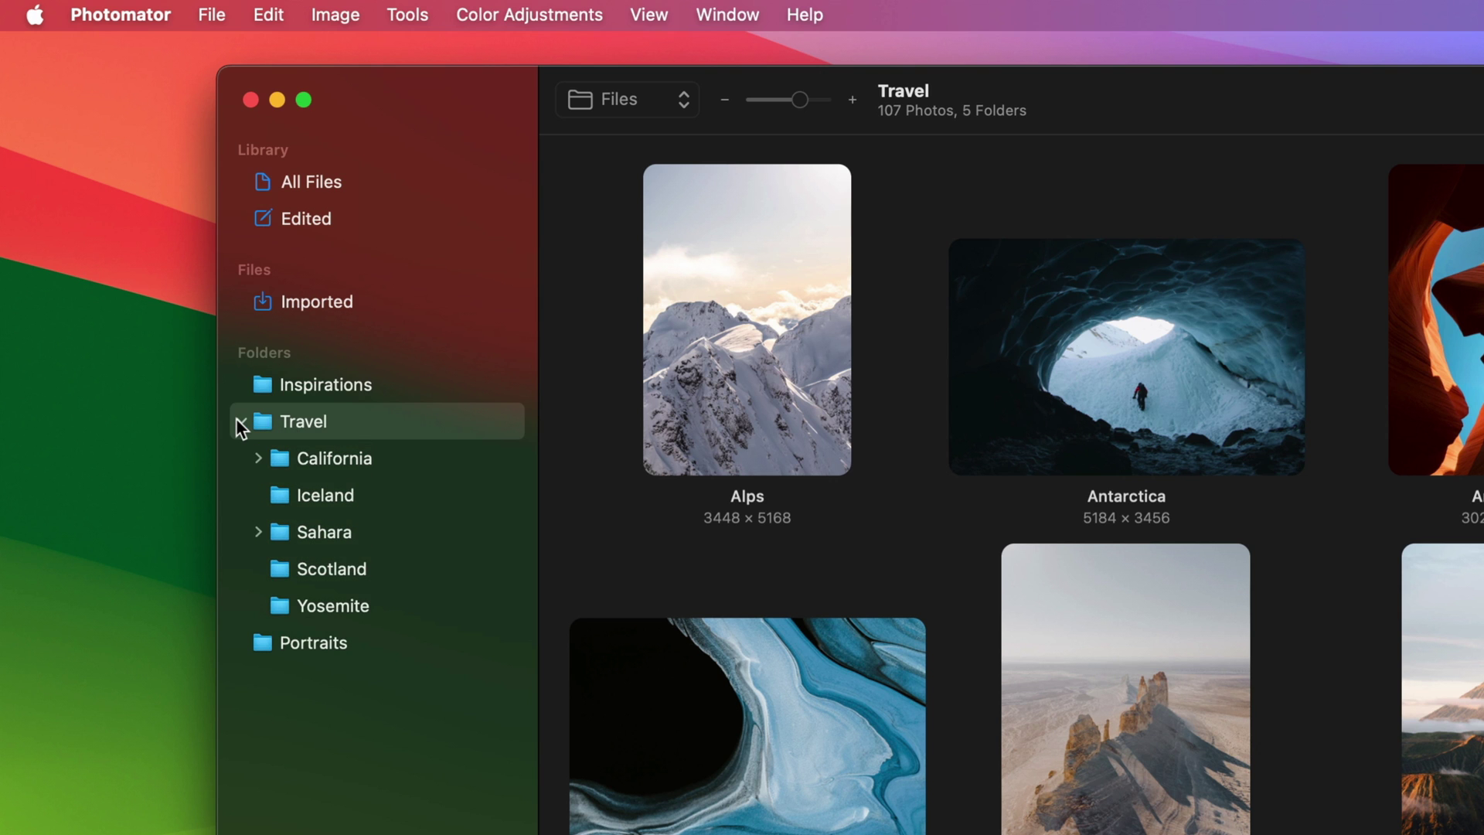
pyautogui.click(258, 458)
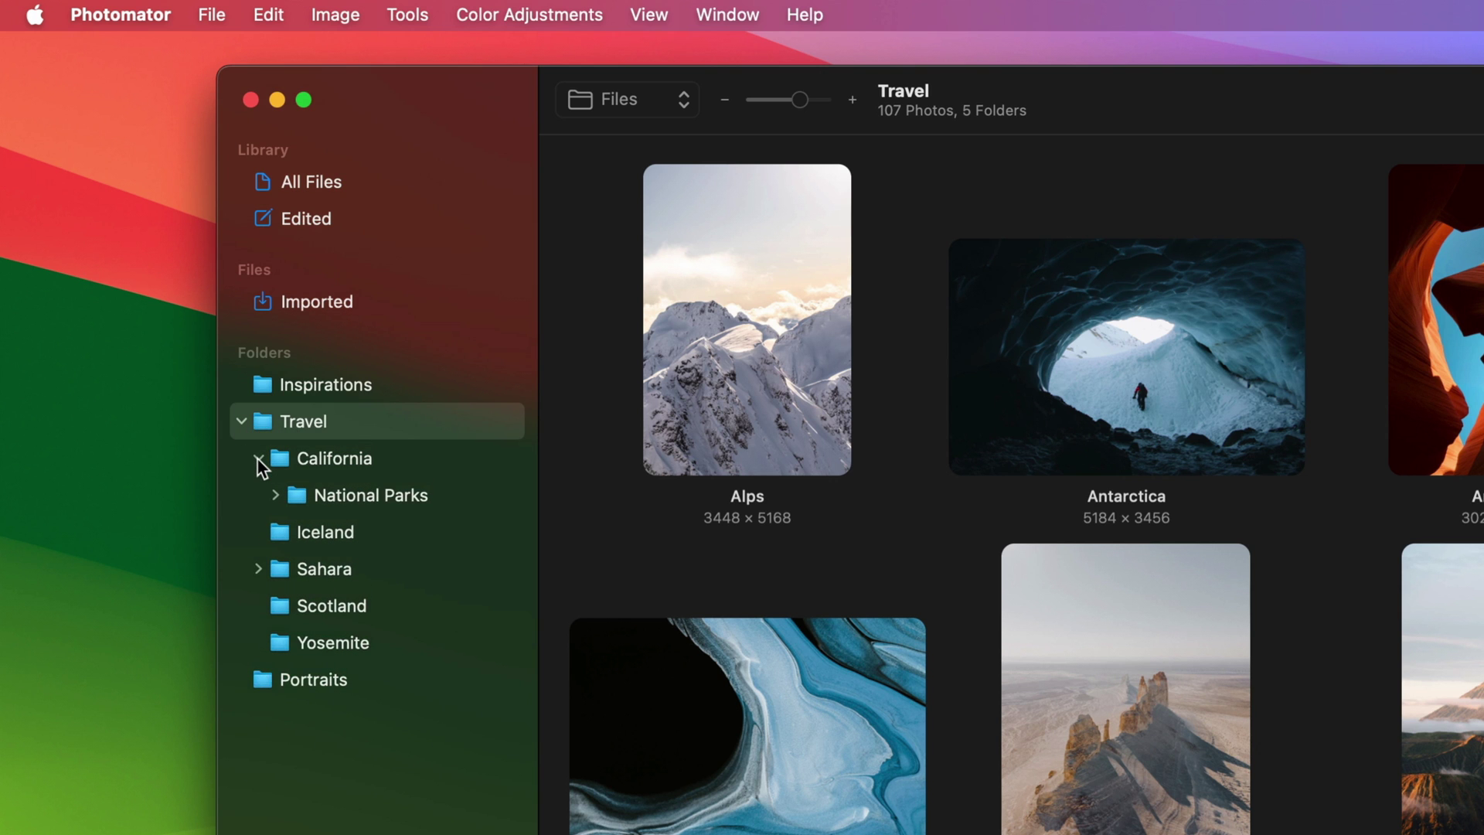
pyautogui.click(276, 494)
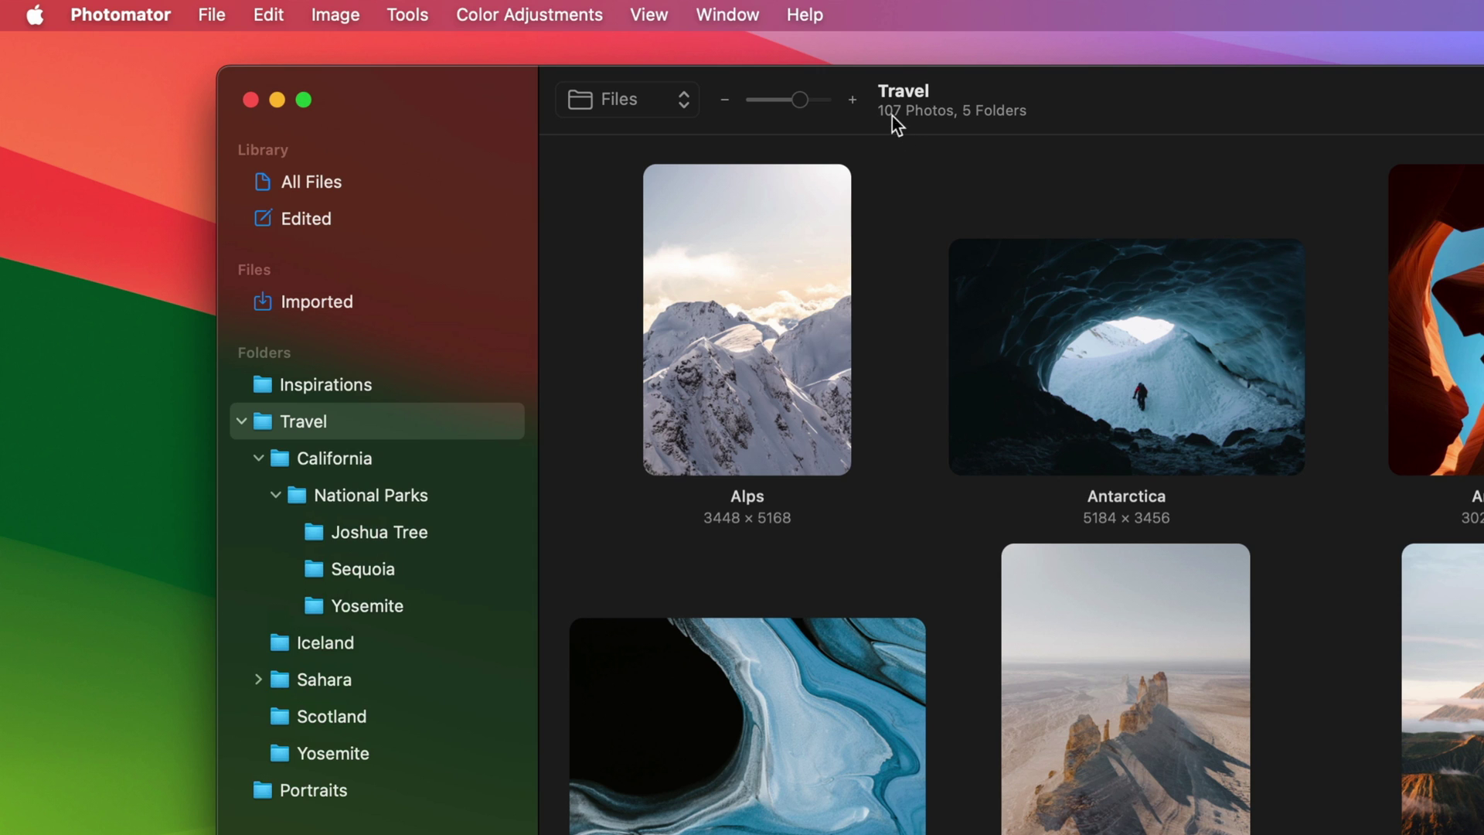
pyautogui.click(881, 88)
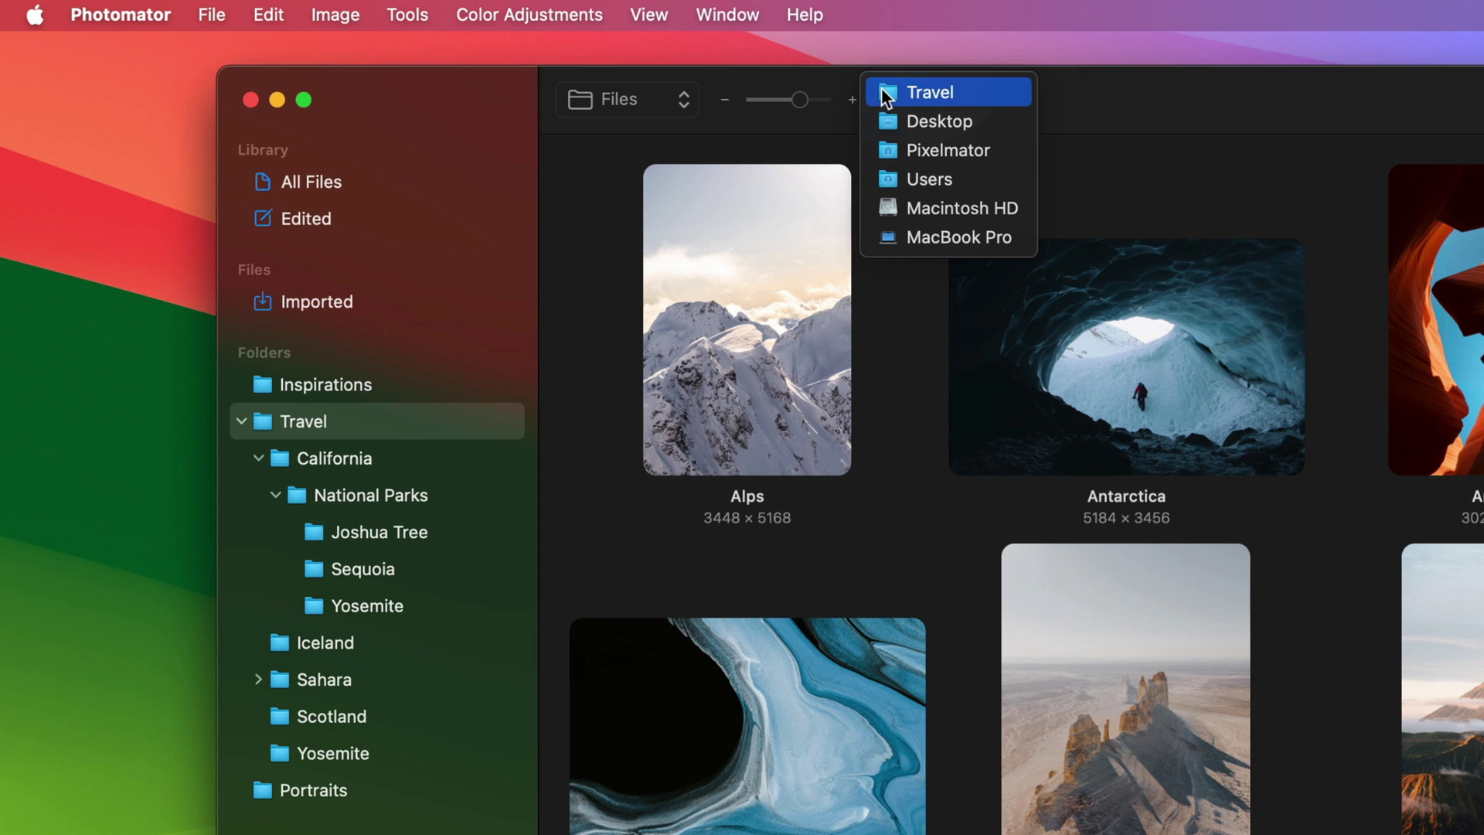
pyautogui.click(935, 121)
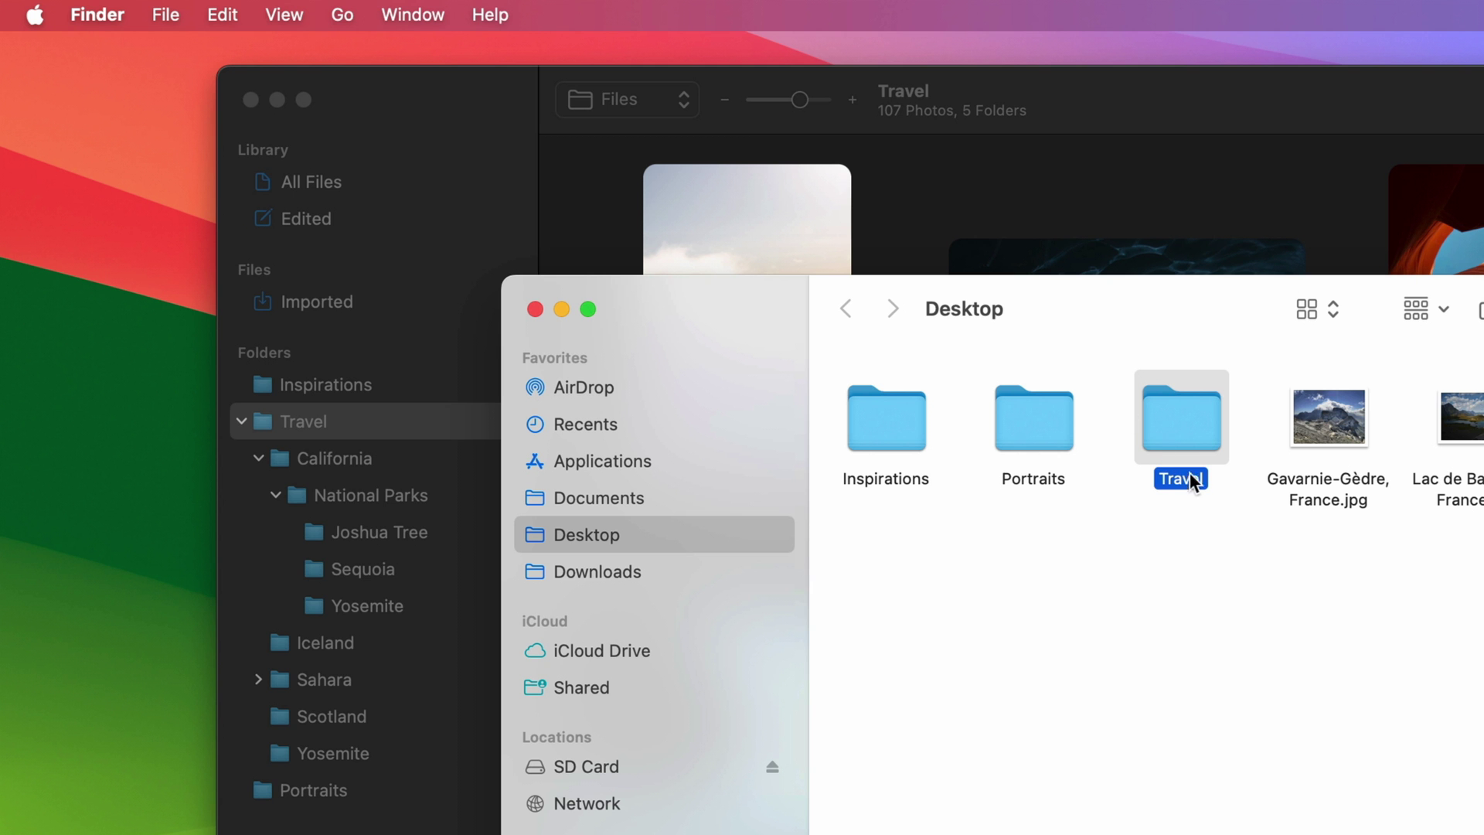
# Rename the desktop Travel folder to 'Travel 2023' and return to Photomator
pyautogui.click(1199, 479)
pyautogui.write('2023')
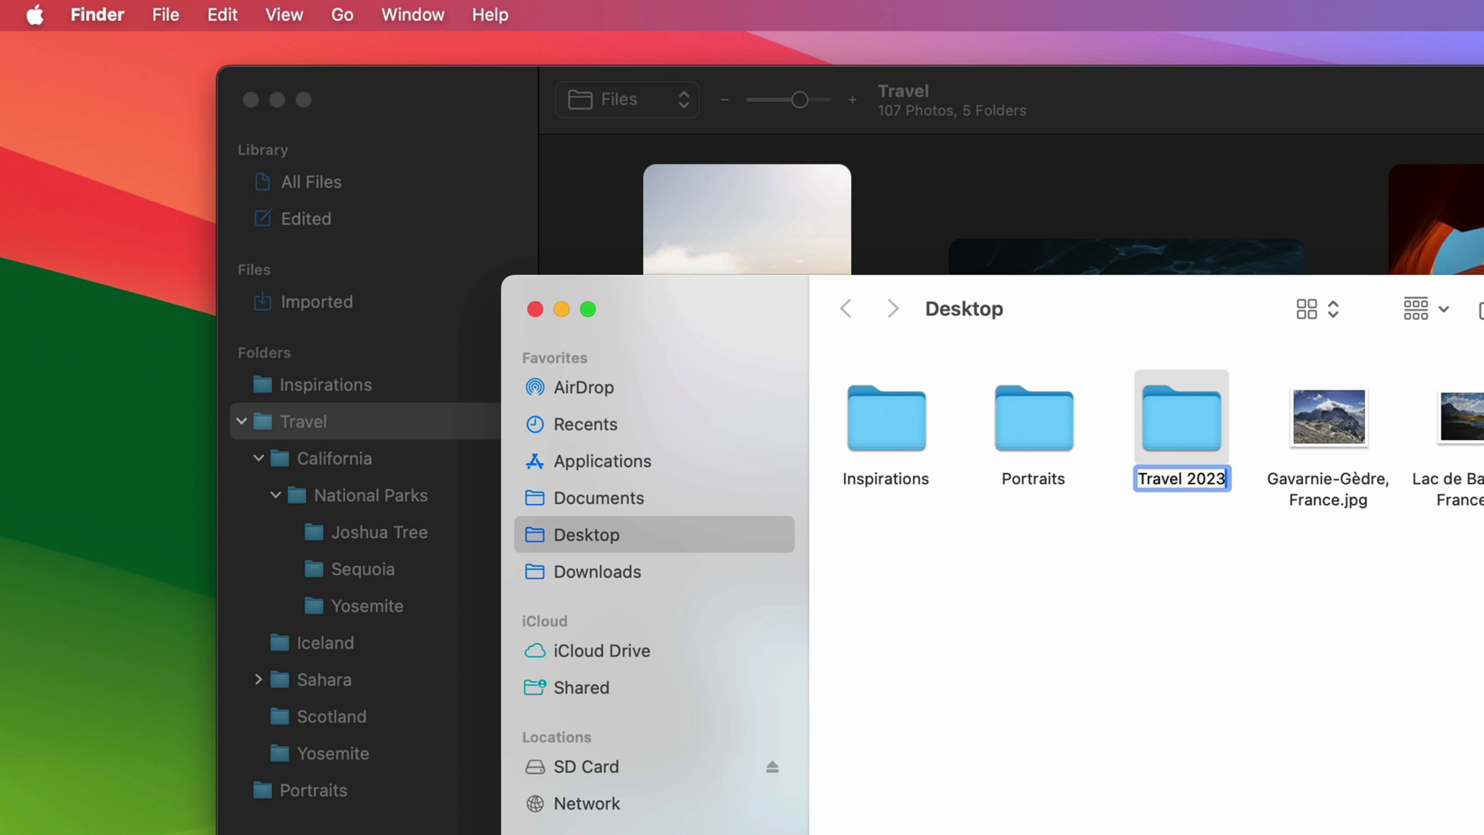
pyautogui.press('Return')
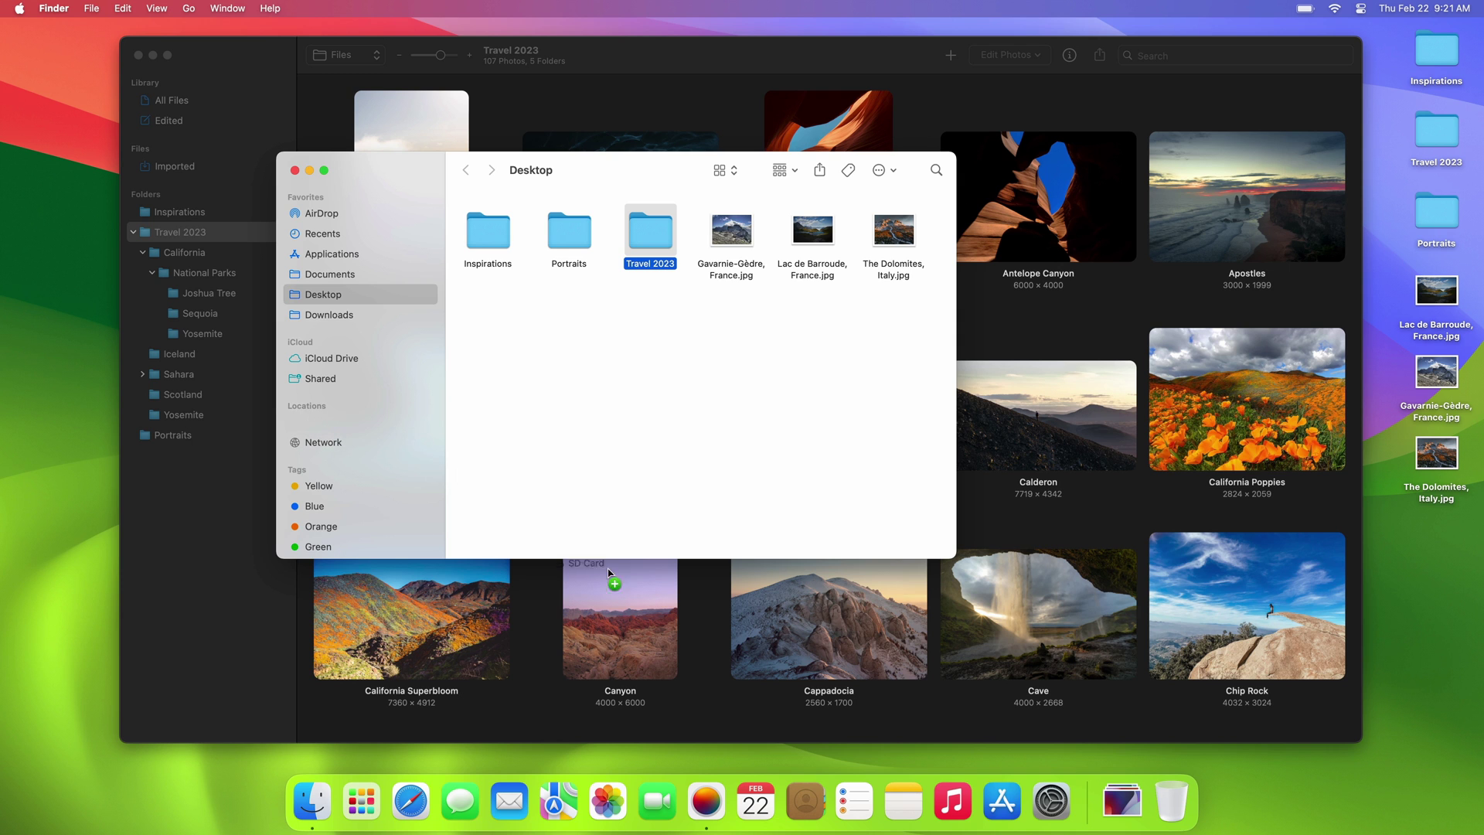
pyautogui.click(706, 796)
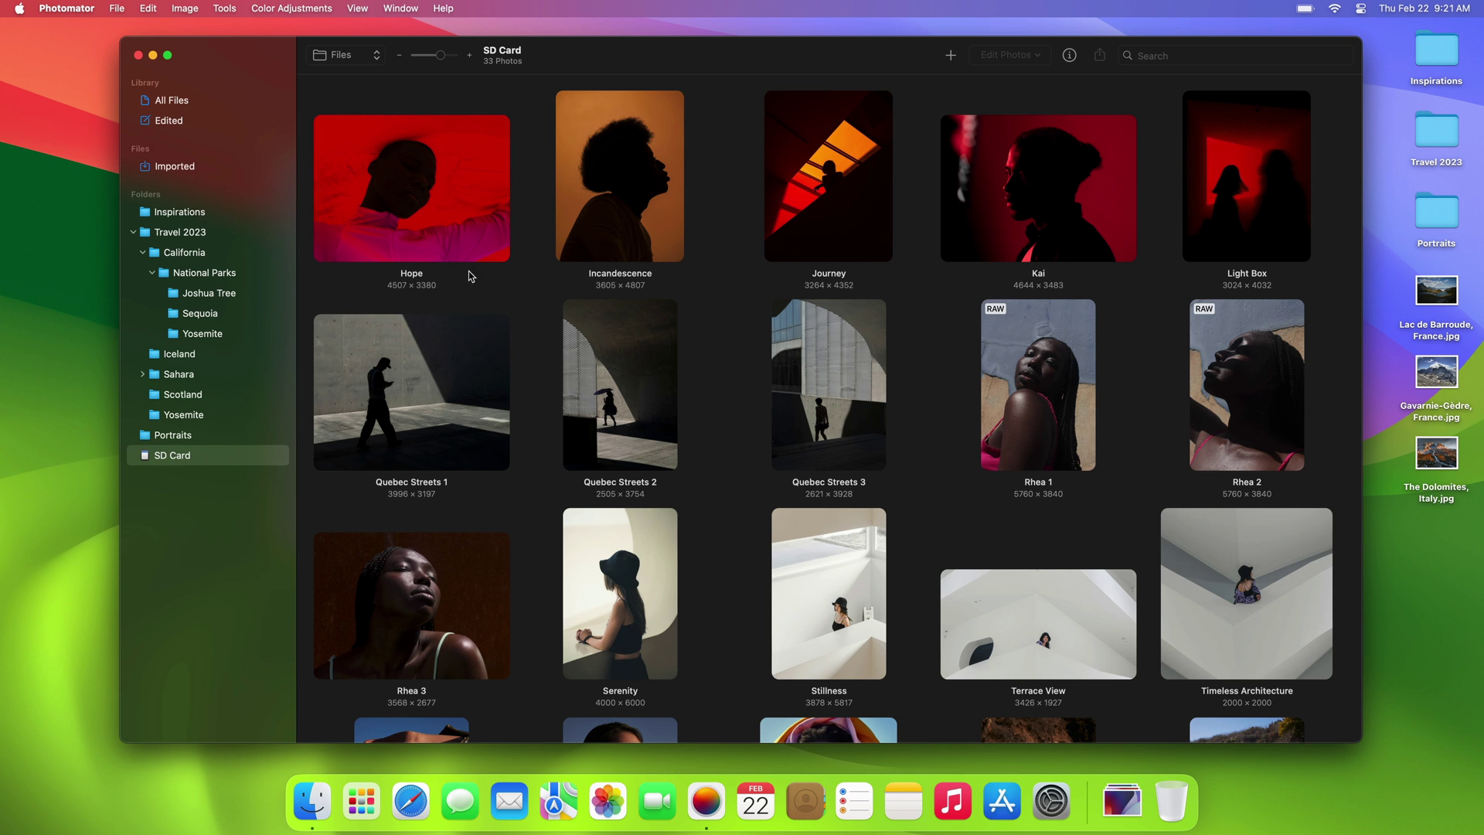
# Edit Hope to Shadows 12%, Black Point 7% and Hue −33%
pyautogui.doubleClick(463, 235)
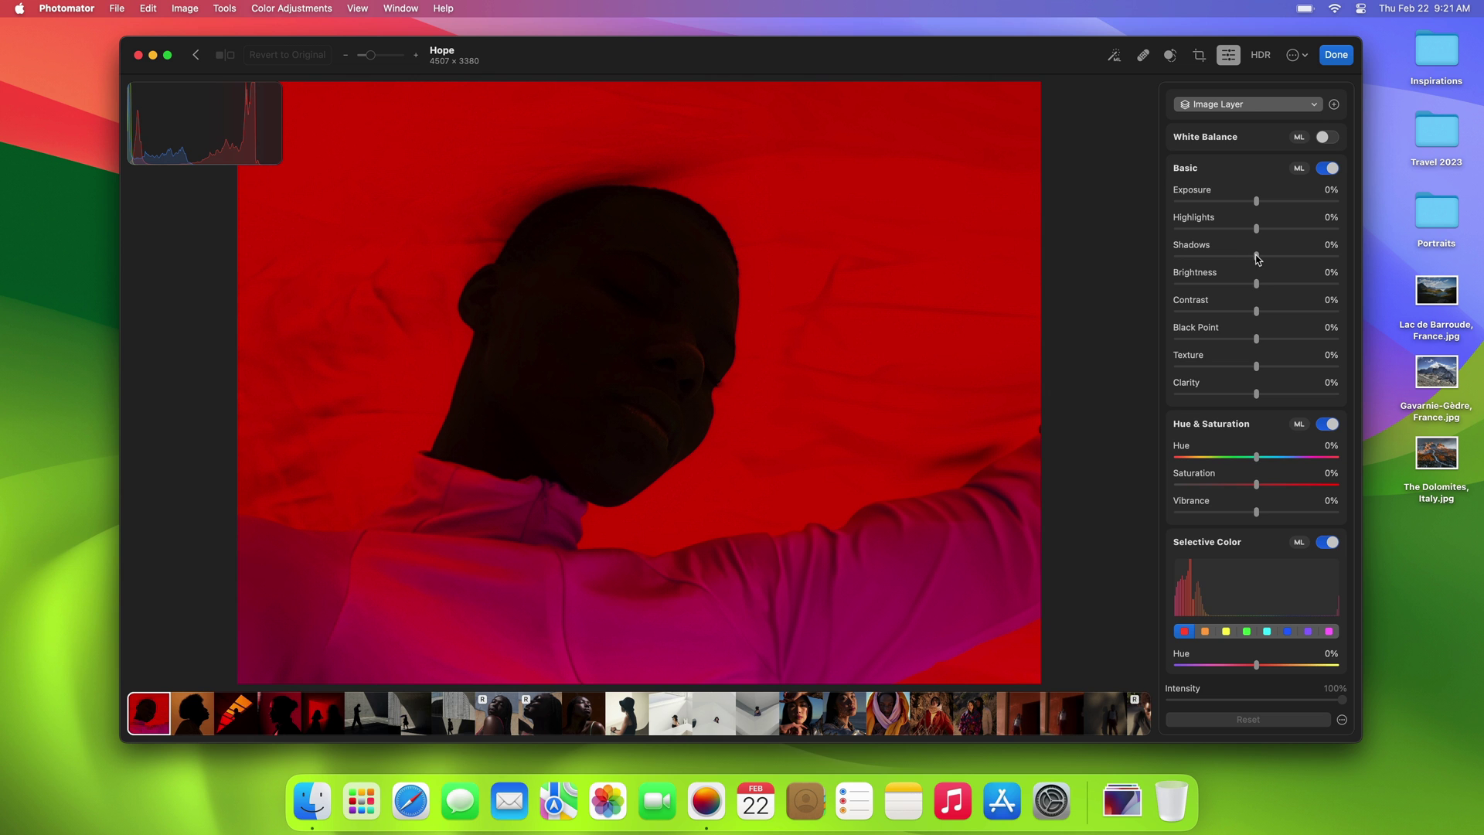
pyautogui.moveTo(1255, 257); pyautogui.dragTo(1269, 259)
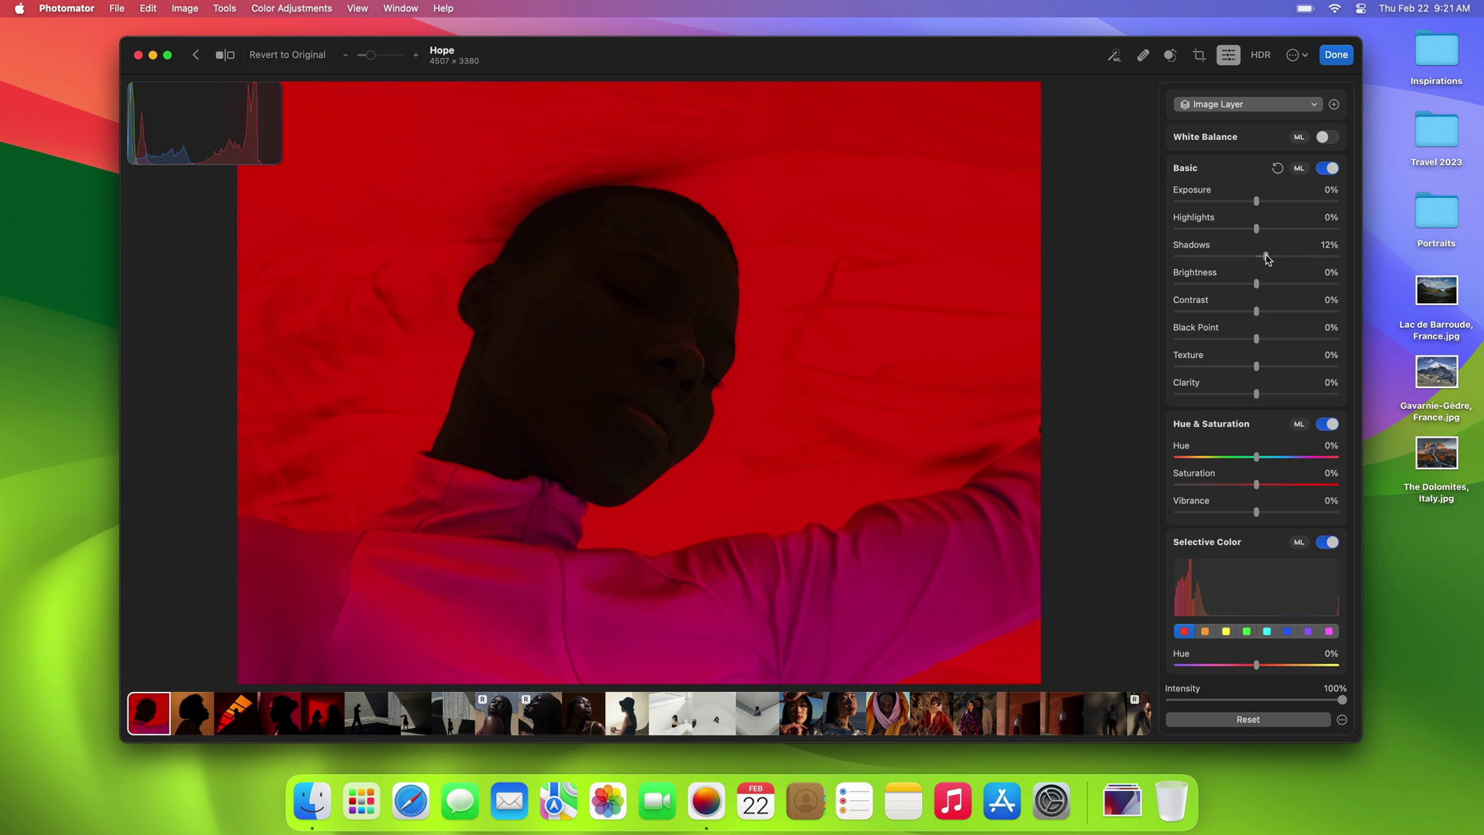
pyautogui.moveTo(1256, 339); pyautogui.dragTo(1264, 339)
pyautogui.moveTo(1256, 456); pyautogui.dragTo(1230, 458)
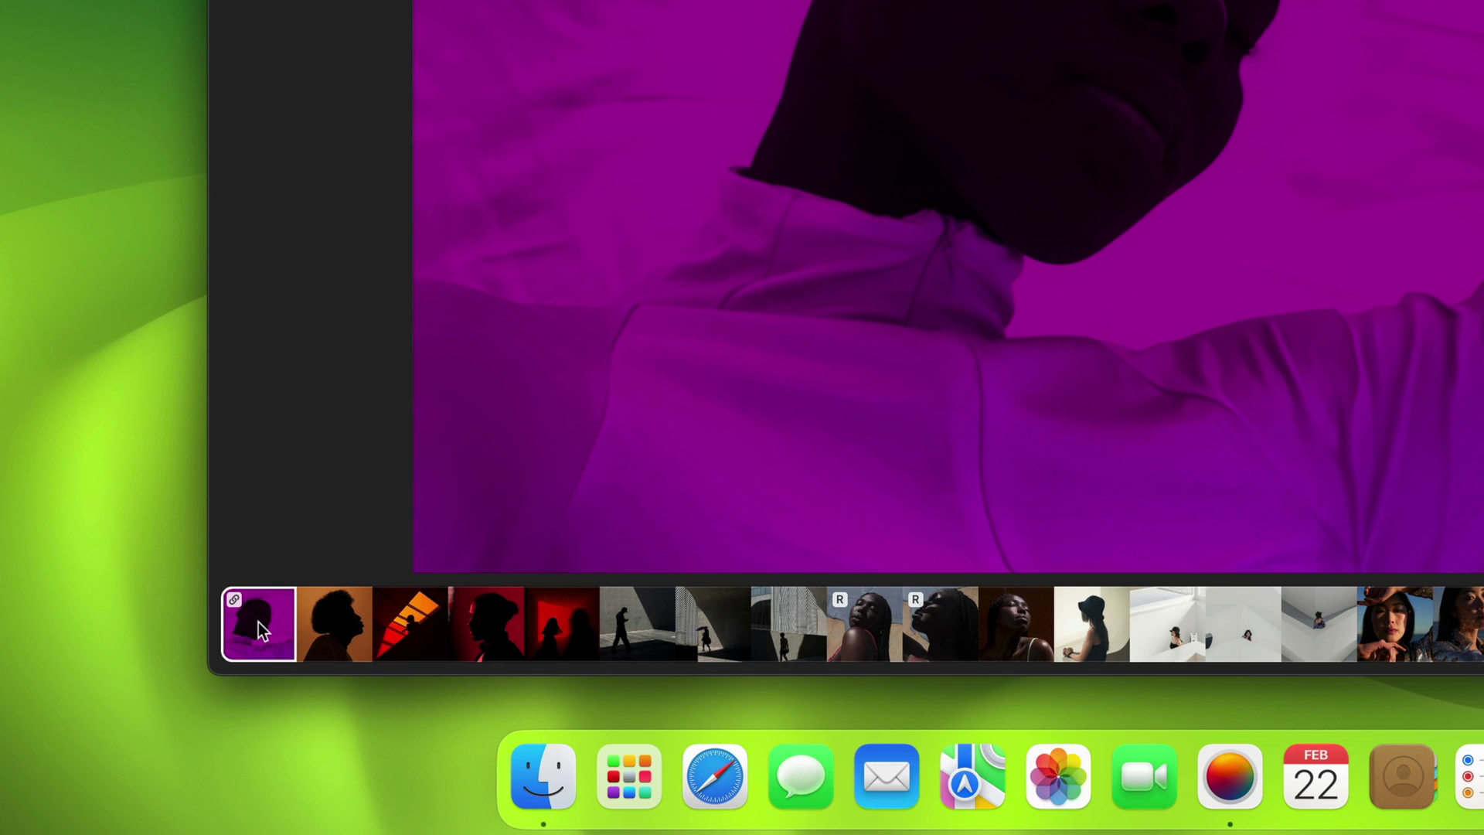
# Duplicate Hope and shift the copy's hue to −67% for a blue version
pyautogui.rightClick(258, 623)
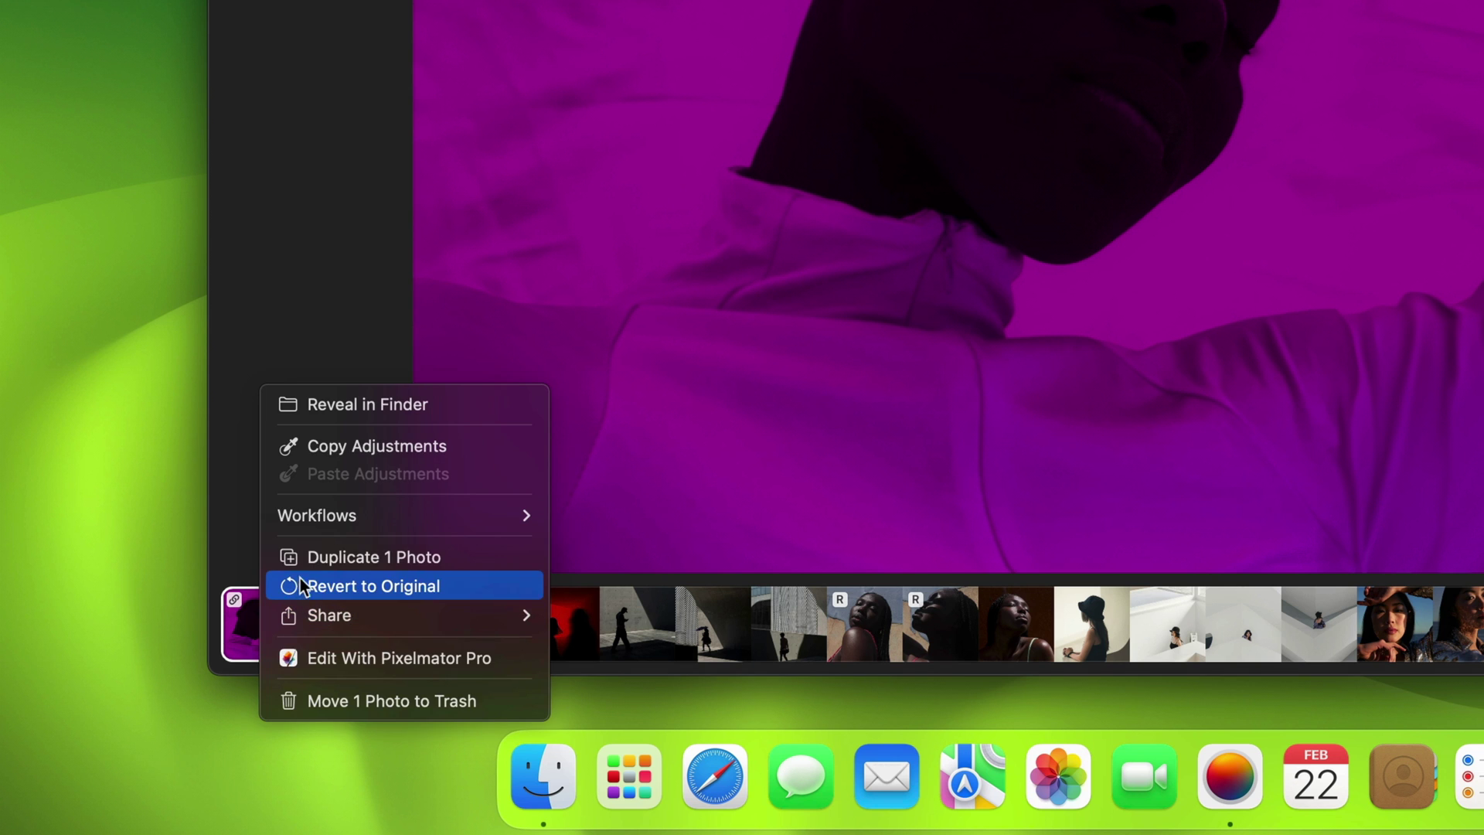
pyautogui.click(309, 553)
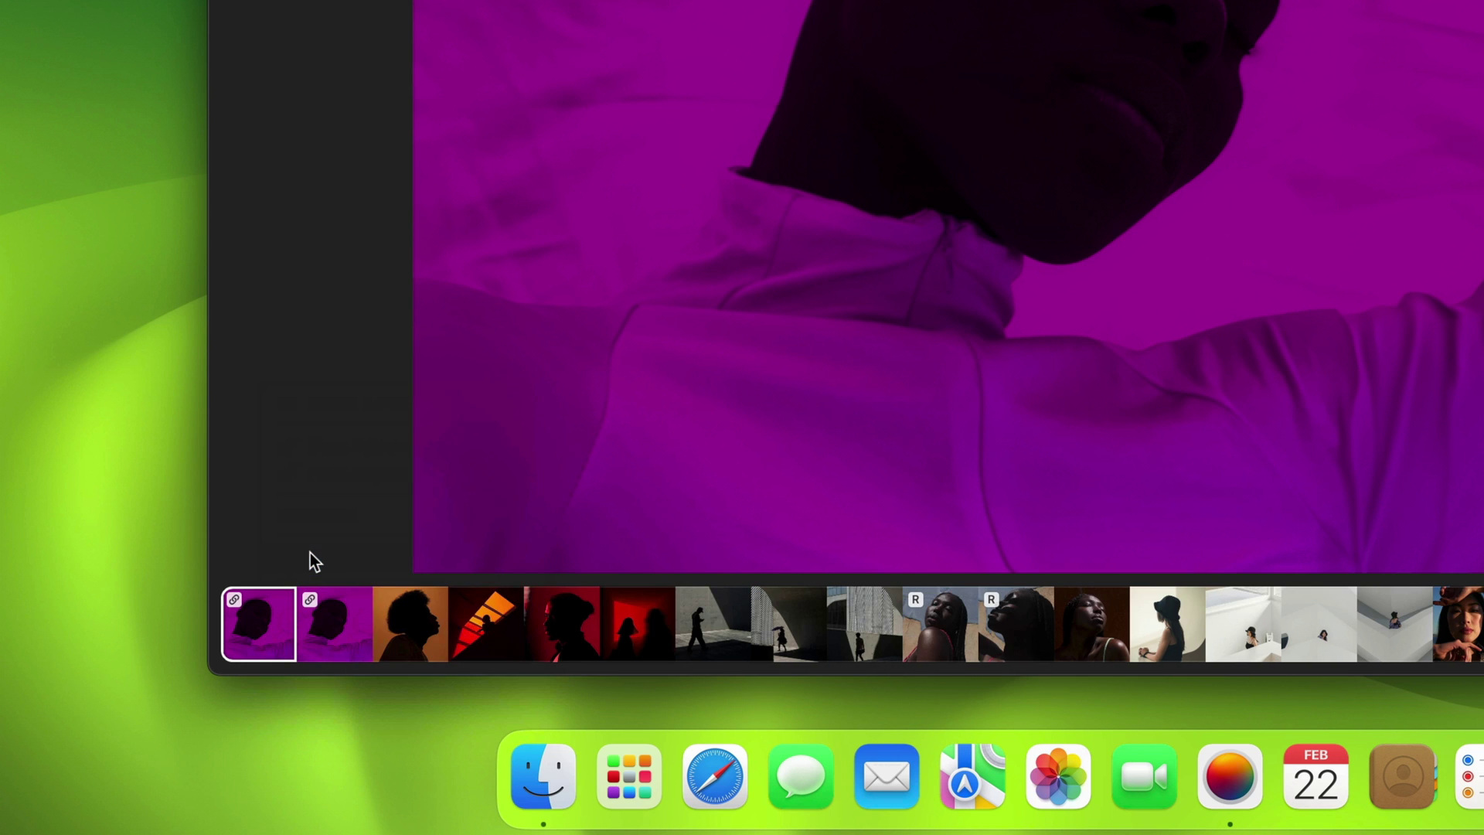
pyautogui.click(334, 618)
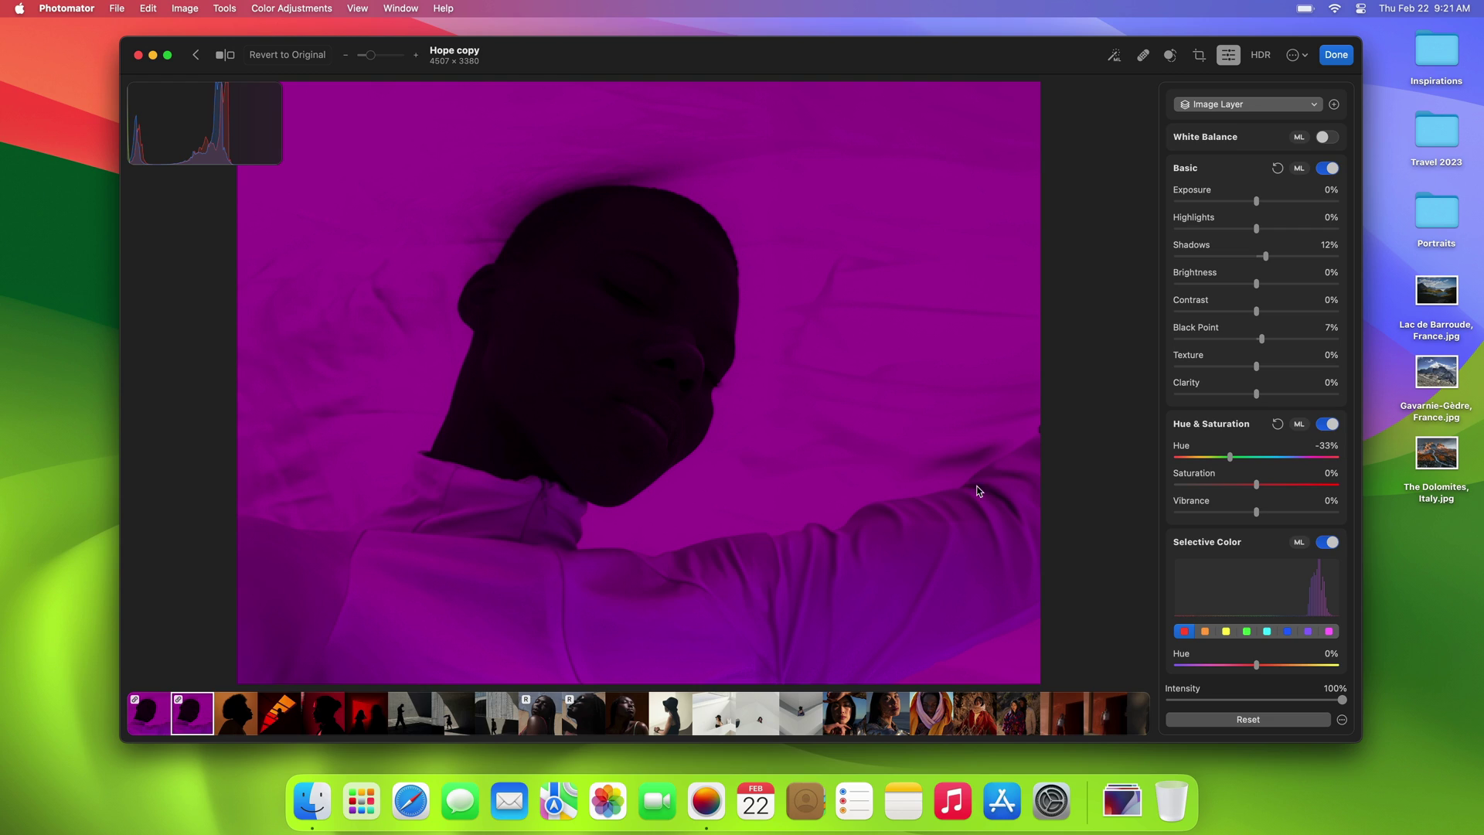
pyautogui.moveTo(1228, 460); pyautogui.dragTo(1204, 459)
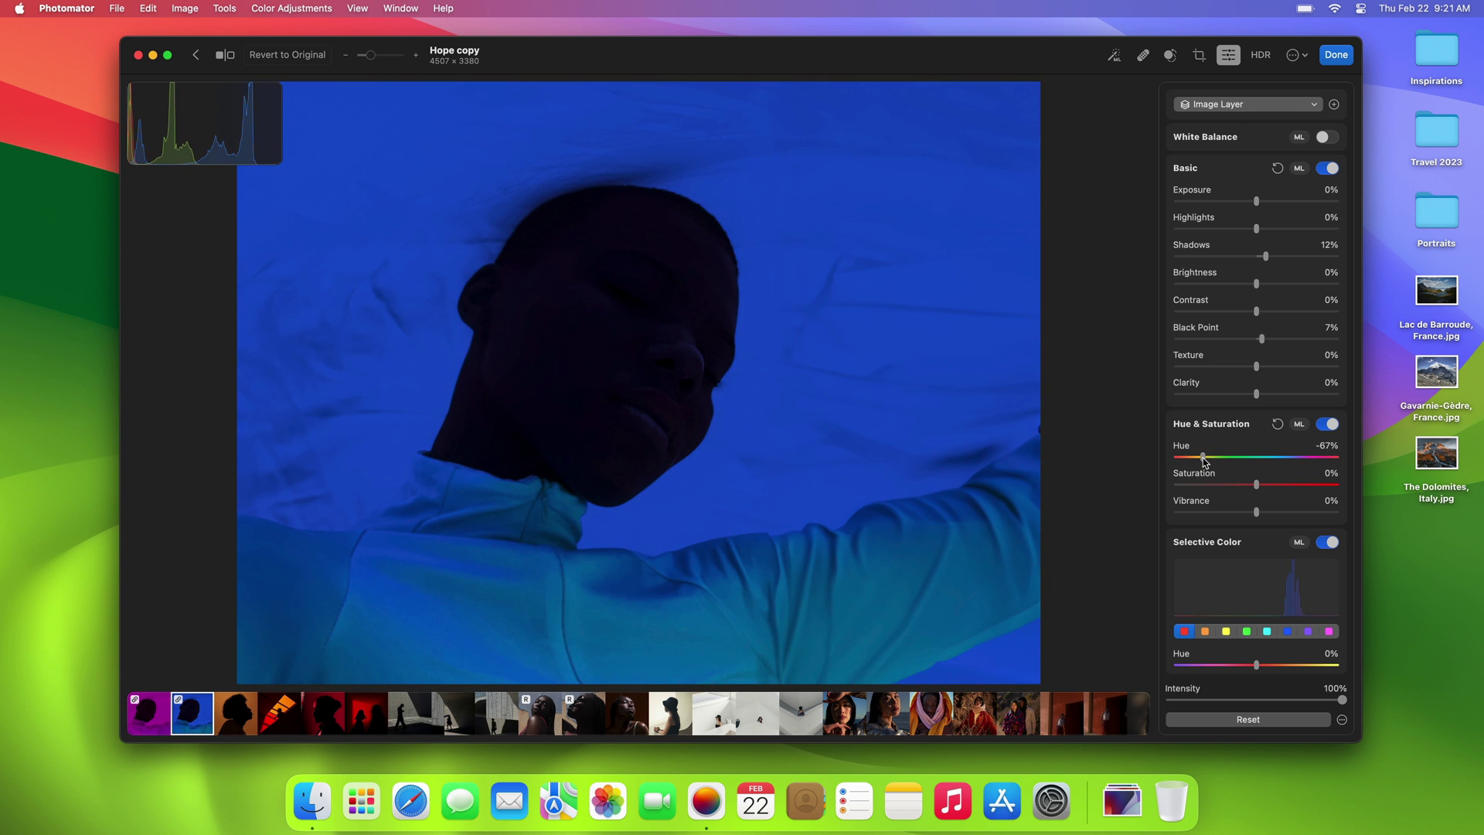
# Make a second copy at Hue −58% for violet and compare it with the others
pyautogui.press('super+d')
pyautogui.moveTo(1203, 460); pyautogui.dragTo(1211, 462)
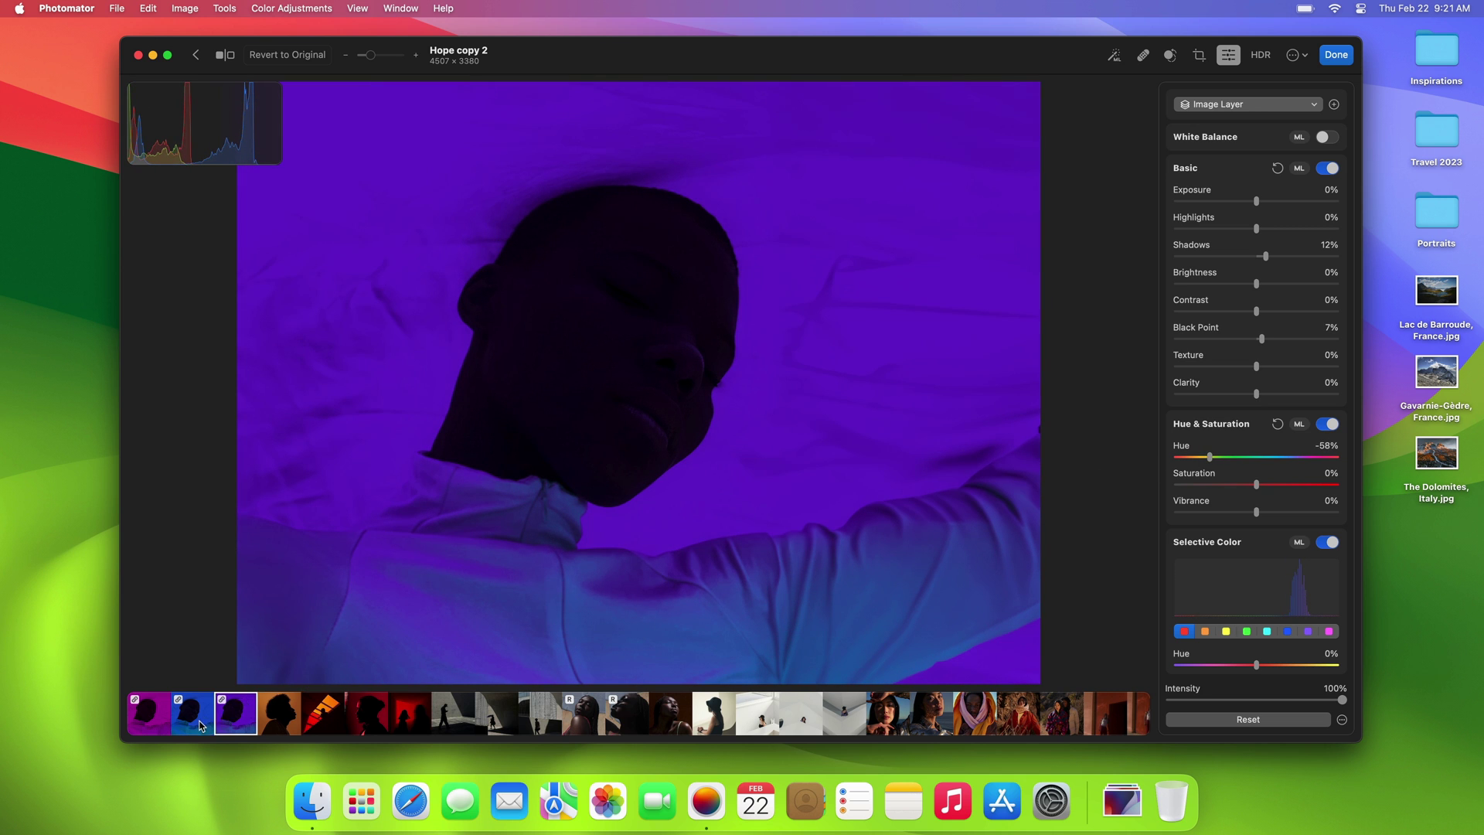
pyautogui.click(200, 725)
pyautogui.click(153, 722)
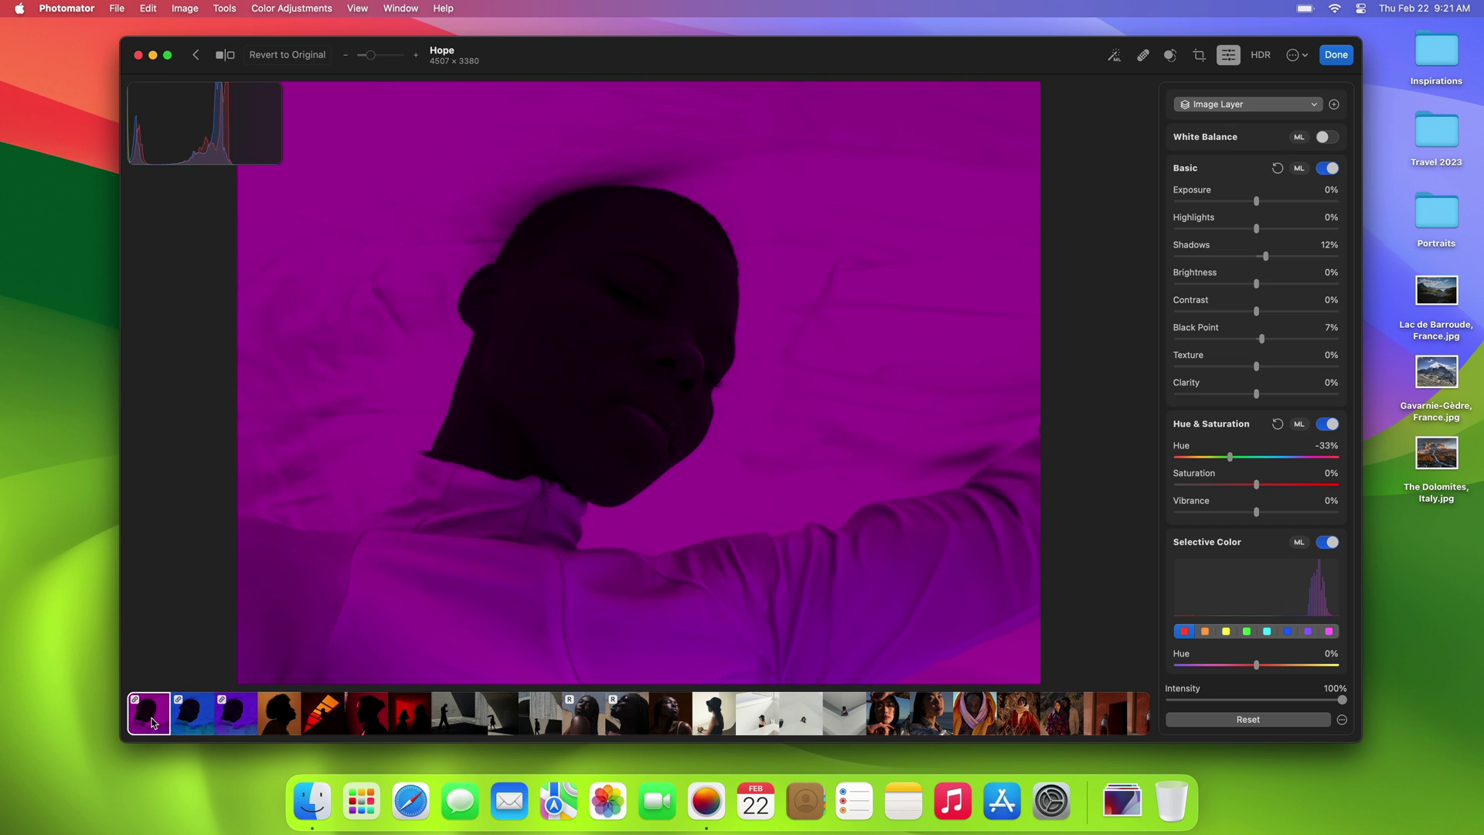
# Move Hope copy and Hope copy 2 to the Trash, check it, and return to the grid
pyautogui.click(230, 719)
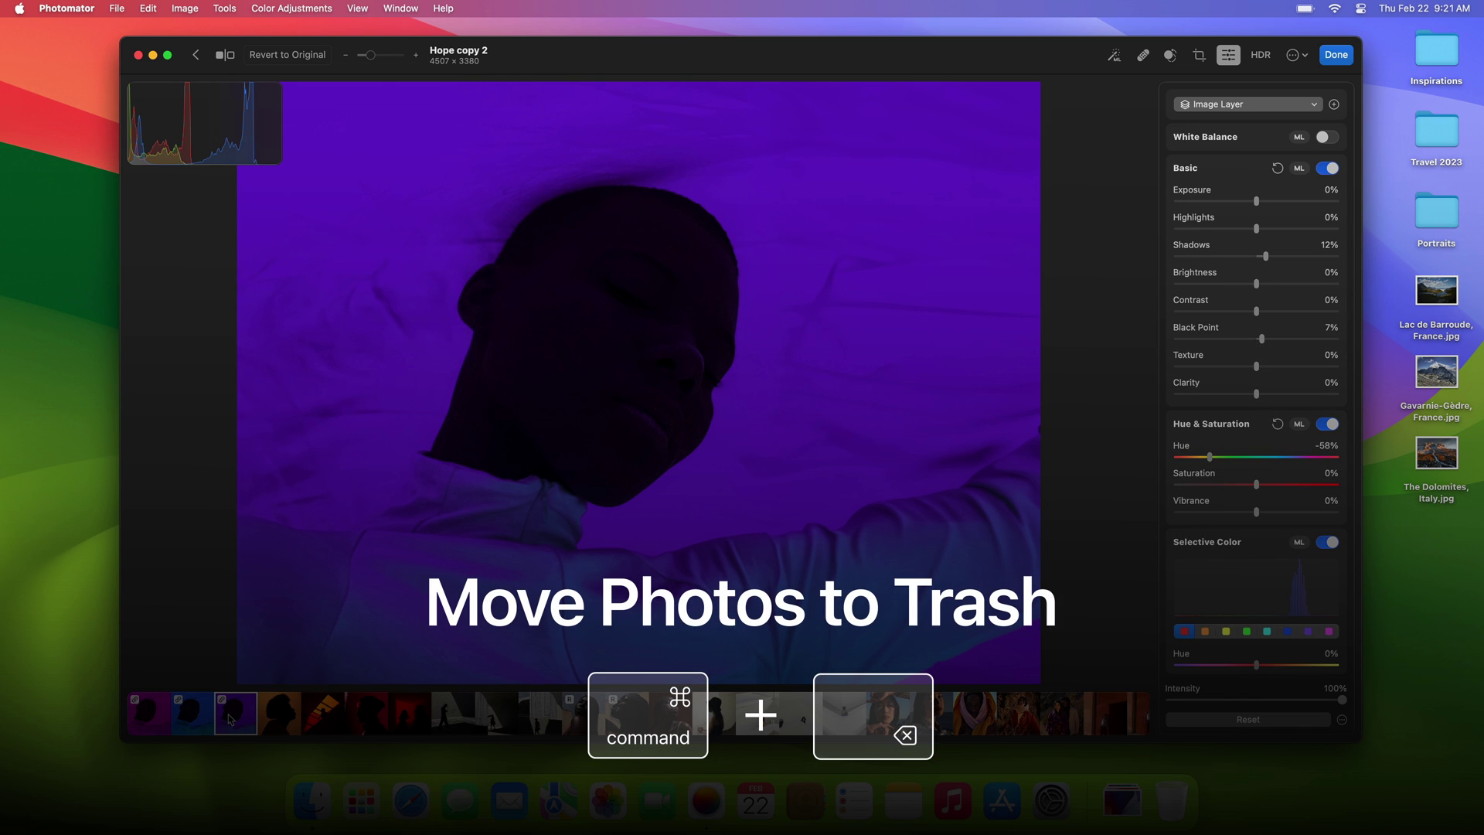
pyautogui.press('super+BackSpace')
pyautogui.press('super+BackSpace')
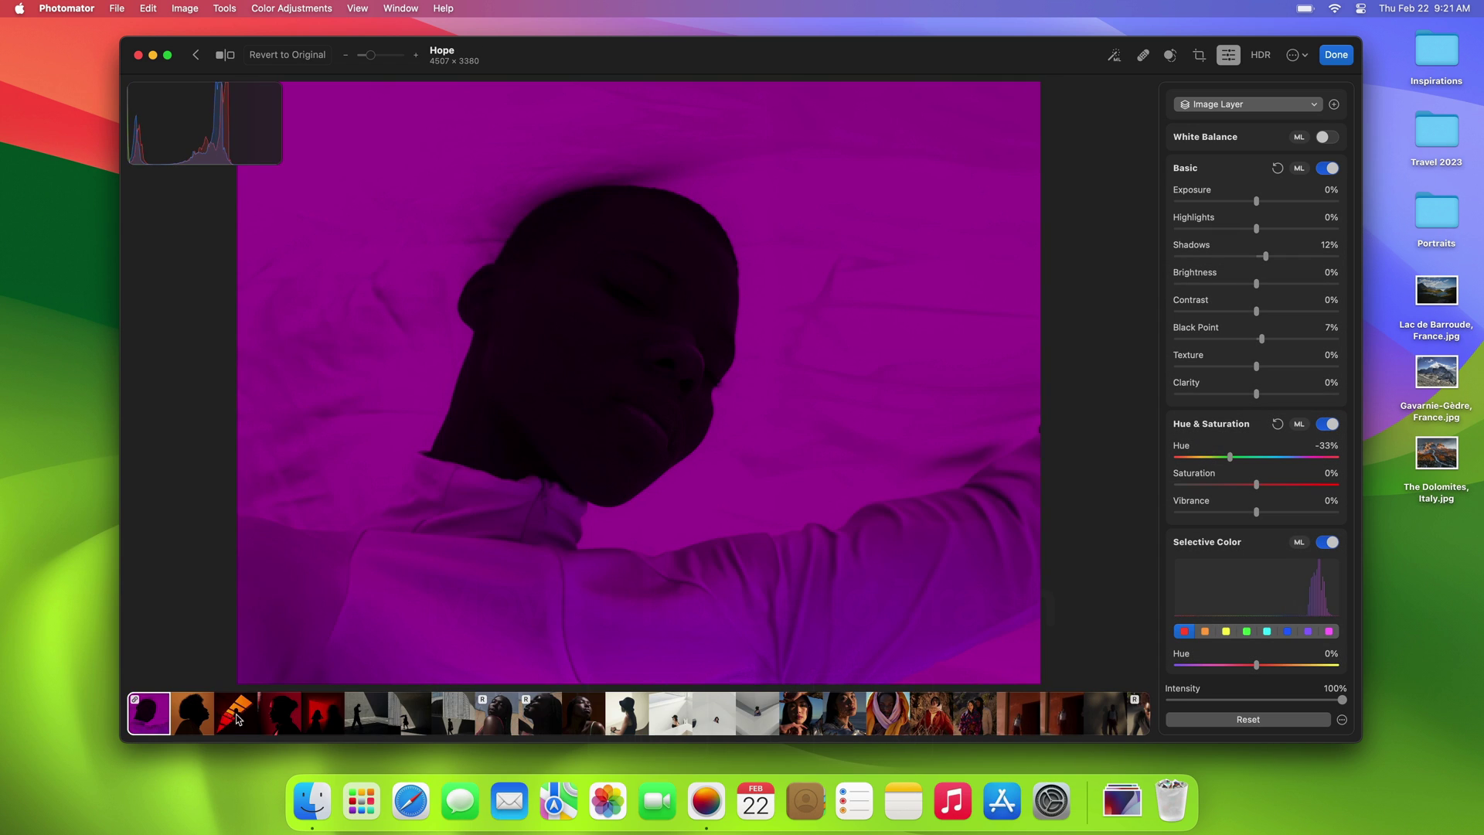
pyautogui.click(1172, 794)
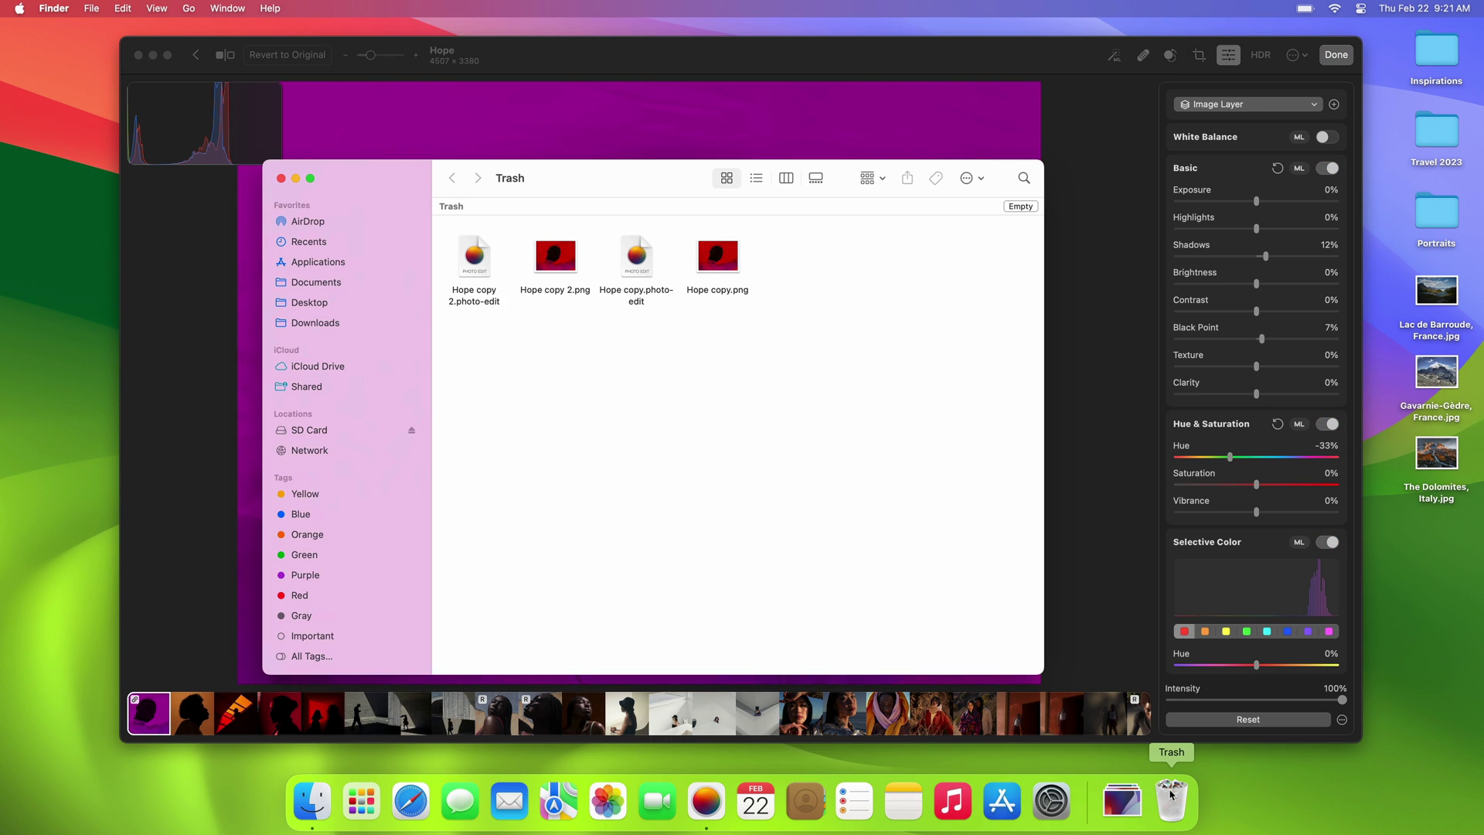
pyautogui.click(281, 178)
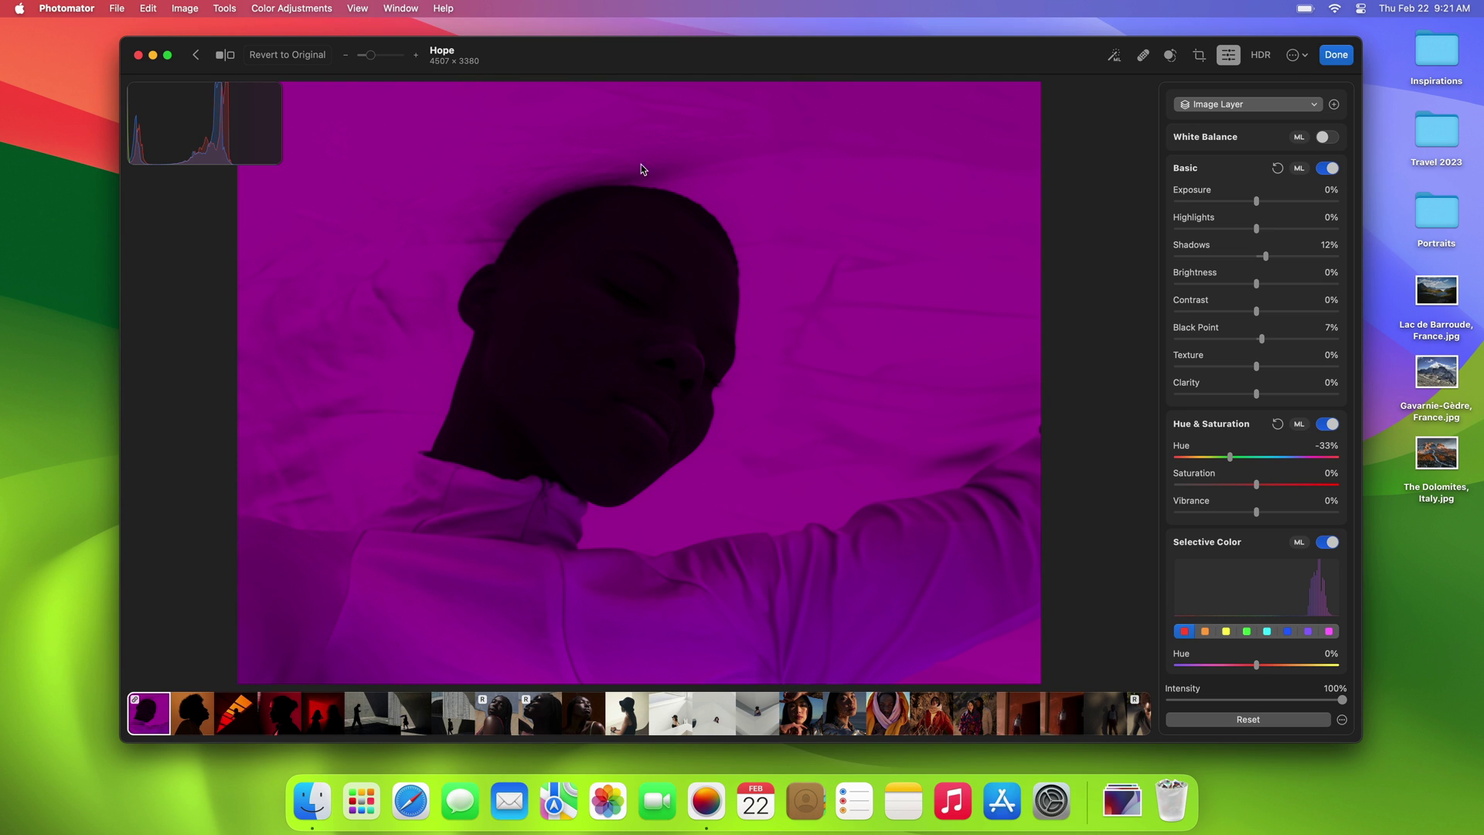
pyautogui.click(1329, 60)
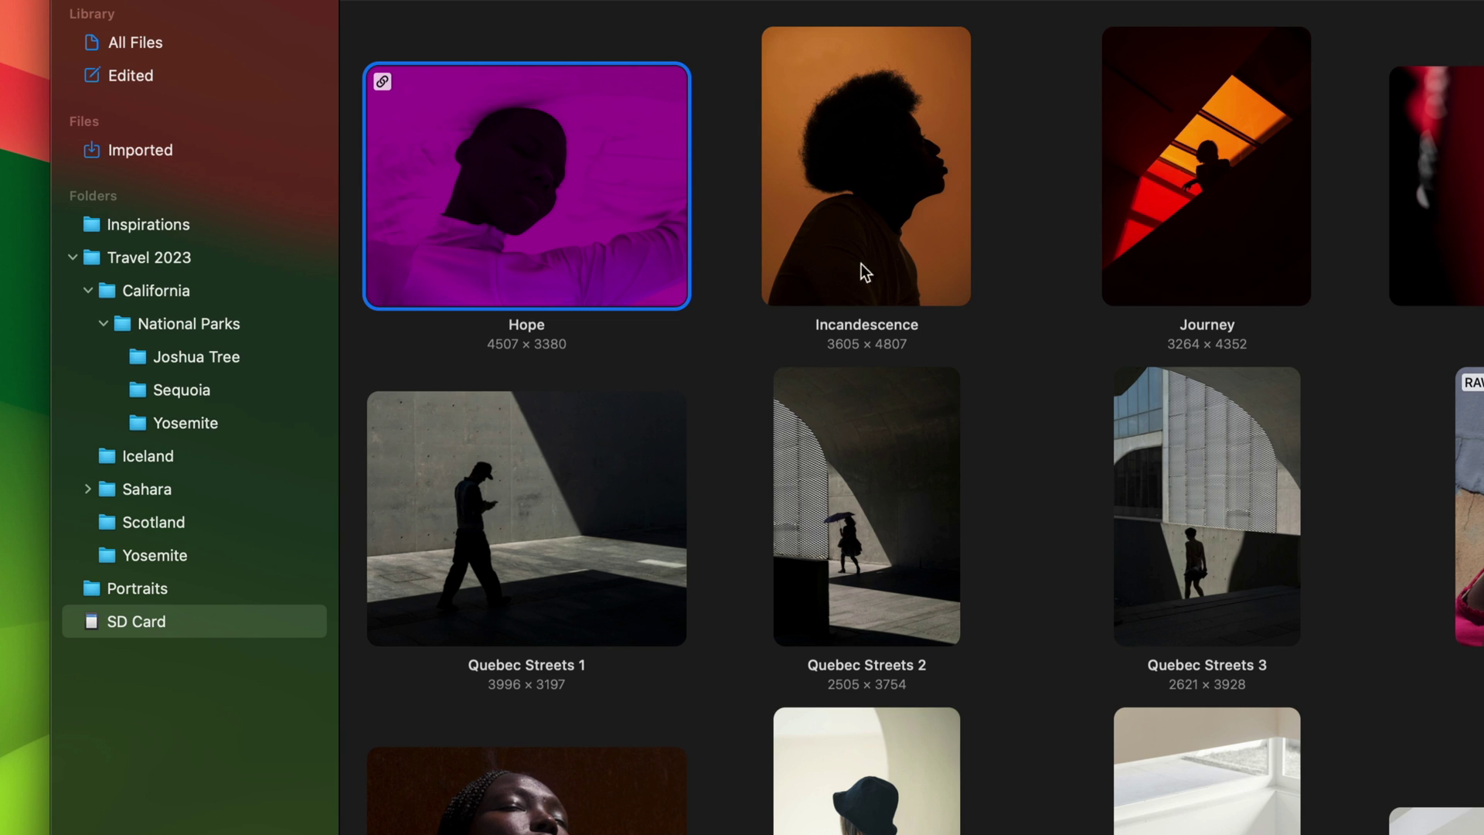
# Copy Hope's adjustments and paste them onto Incandescence, Journey, Kai and Light Box
pyautogui.rightClick(620, 244)
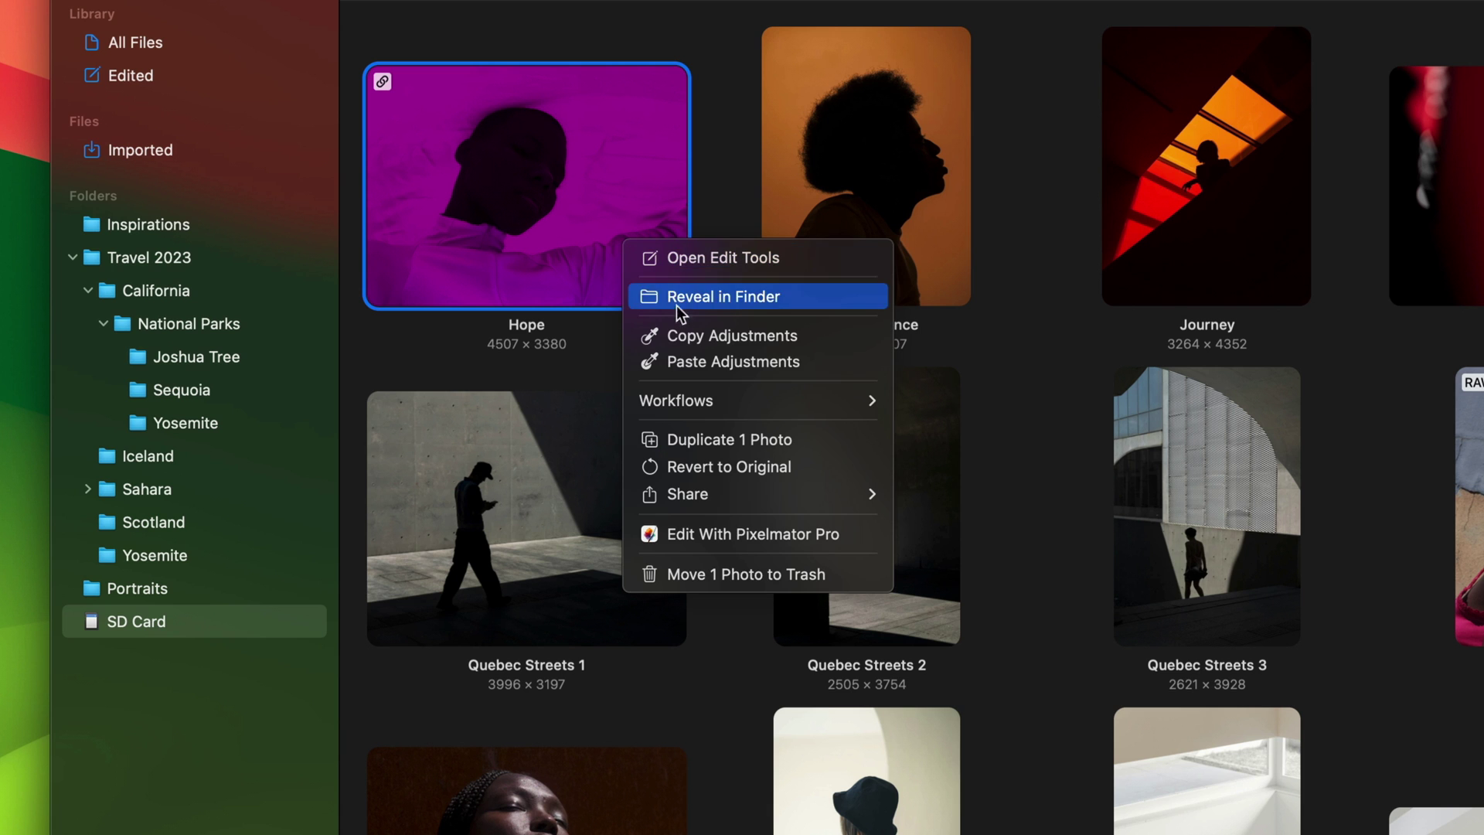
pyautogui.click(687, 337)
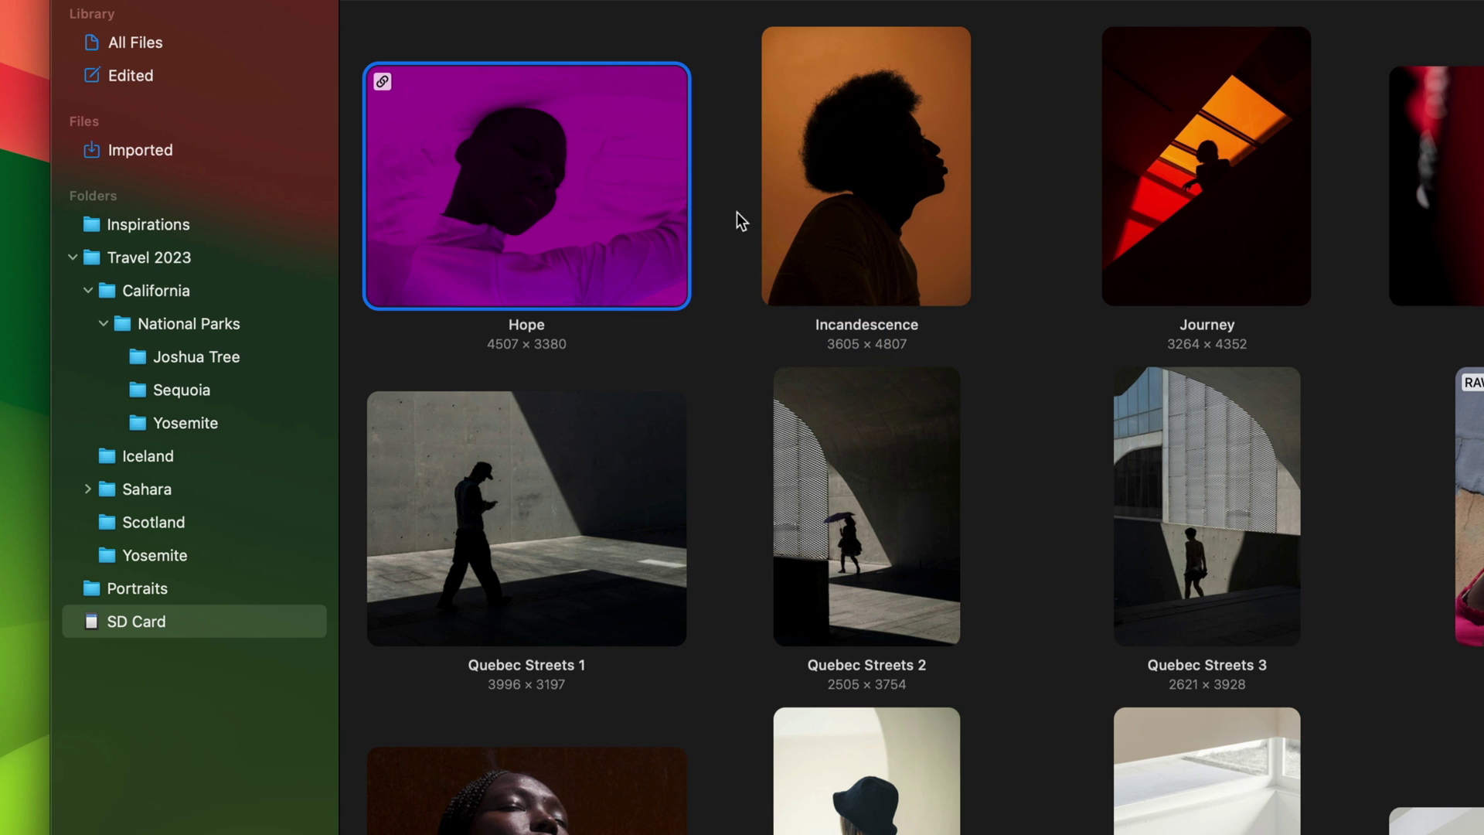
pyautogui.moveTo(741, 185); pyautogui.dragTo(1235, 214)
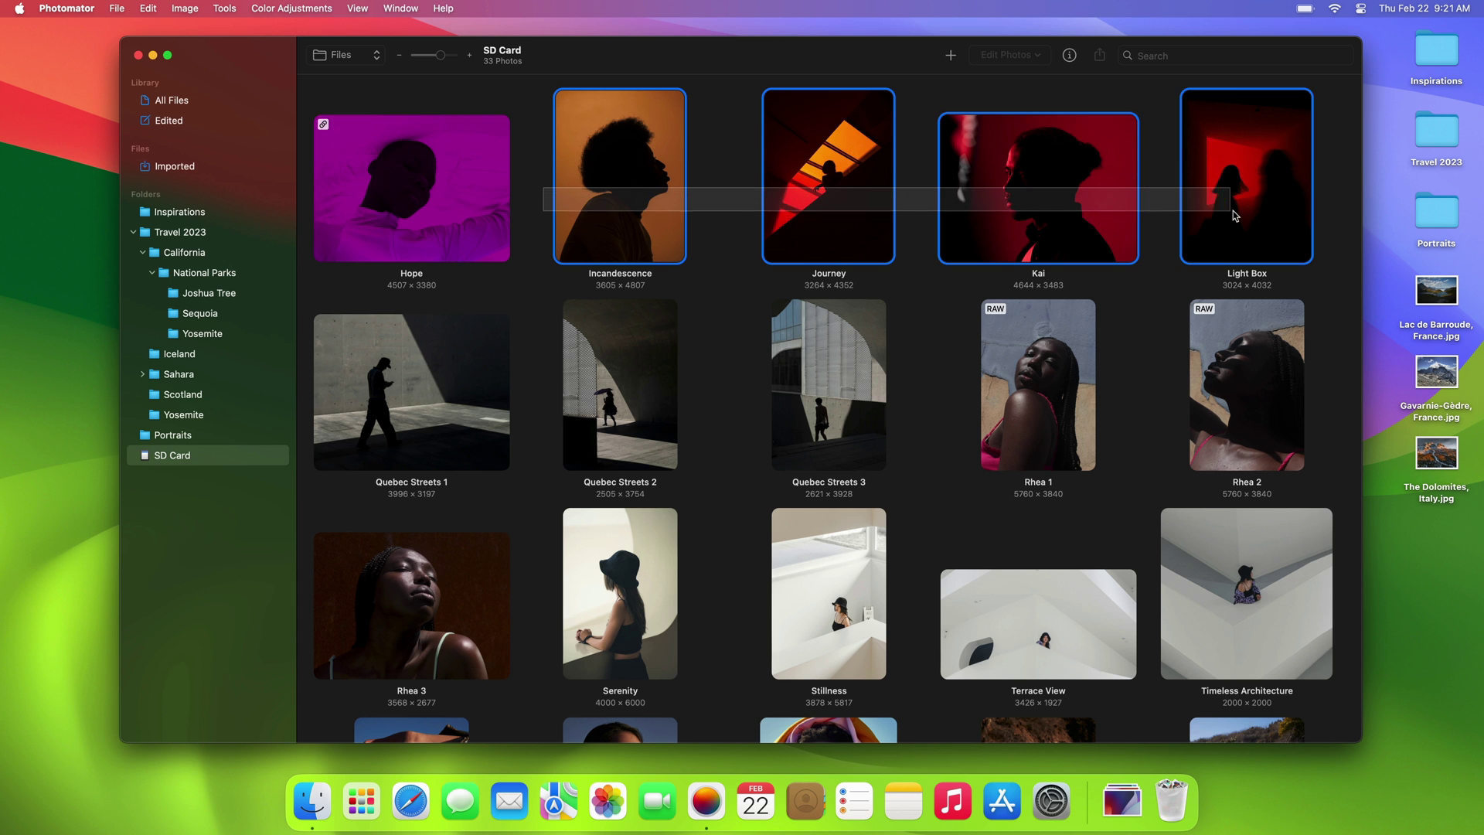
pyautogui.rightClick(1240, 210)
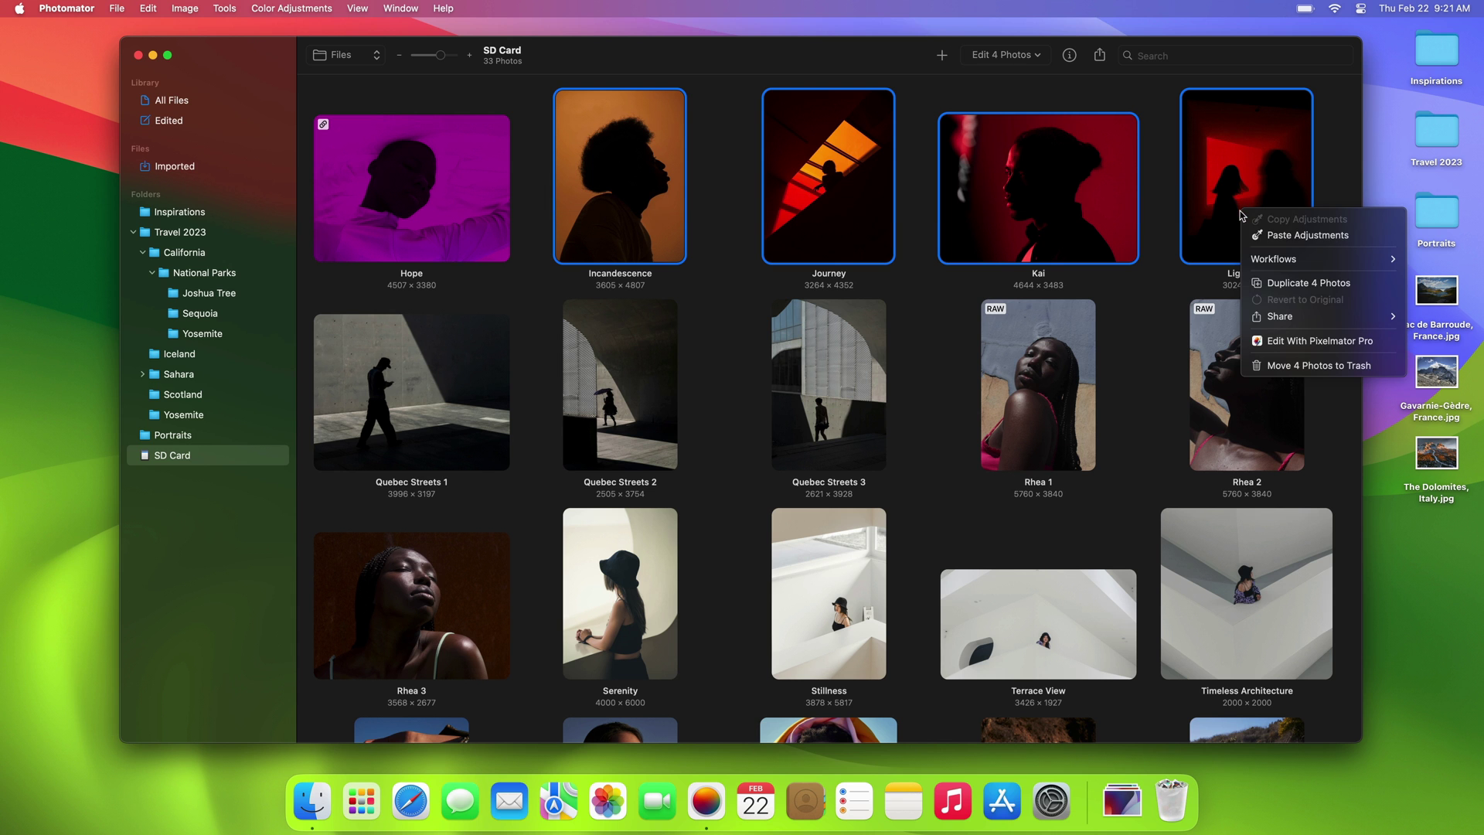
pyautogui.click(1256, 235)
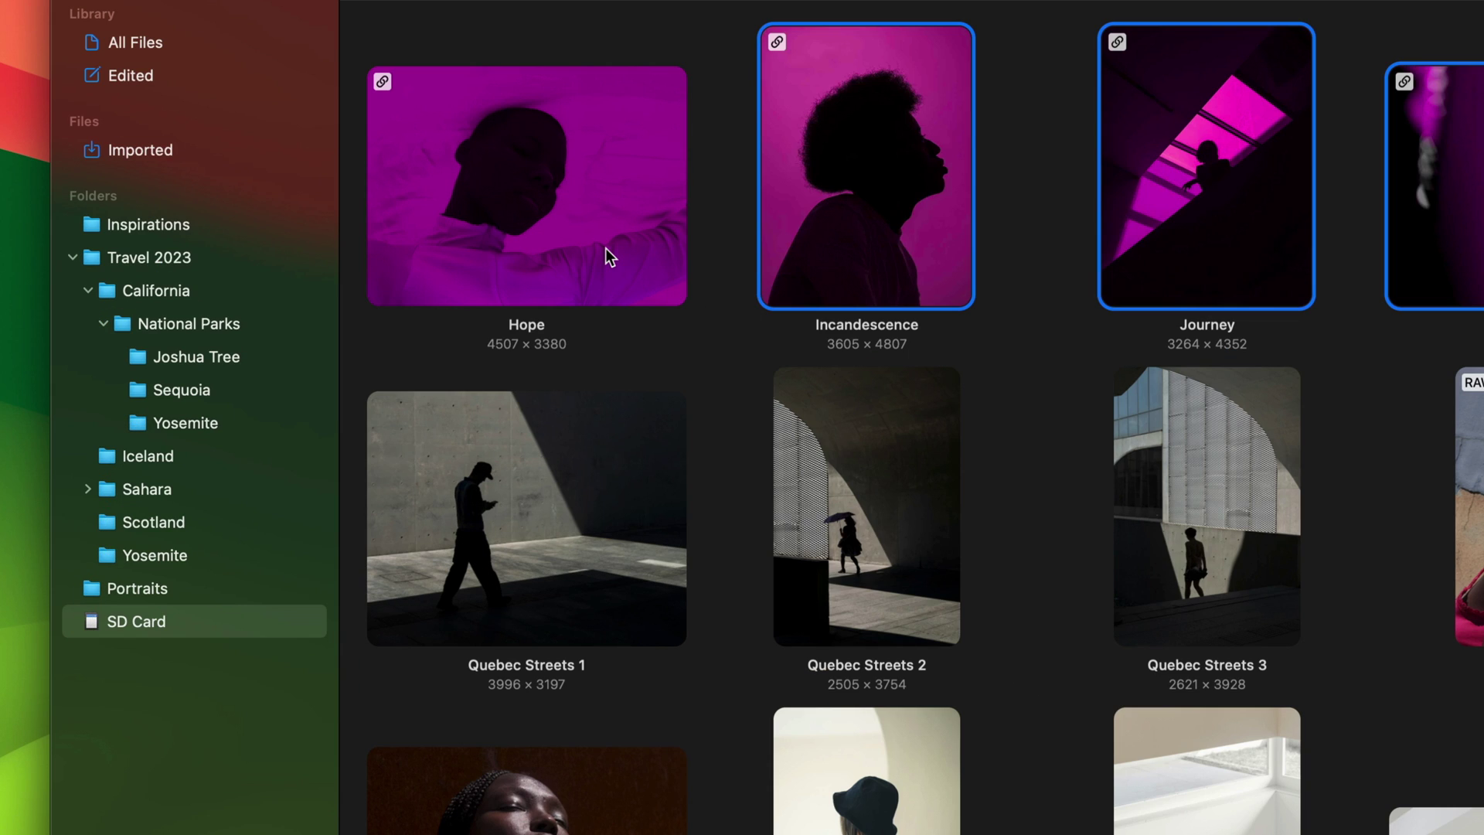
pyautogui.rightClick(605, 248)
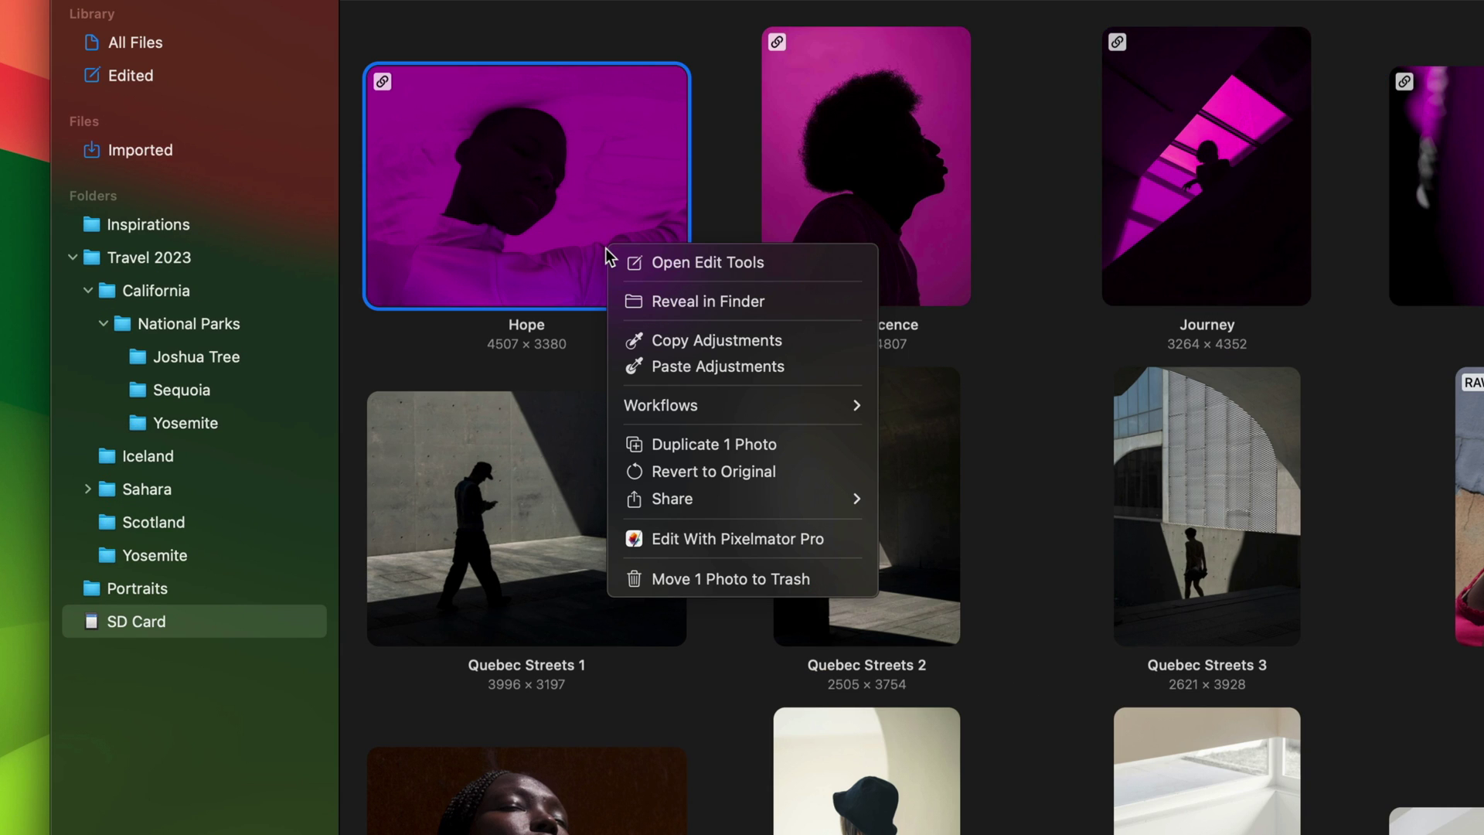
pyautogui.click(630, 301)
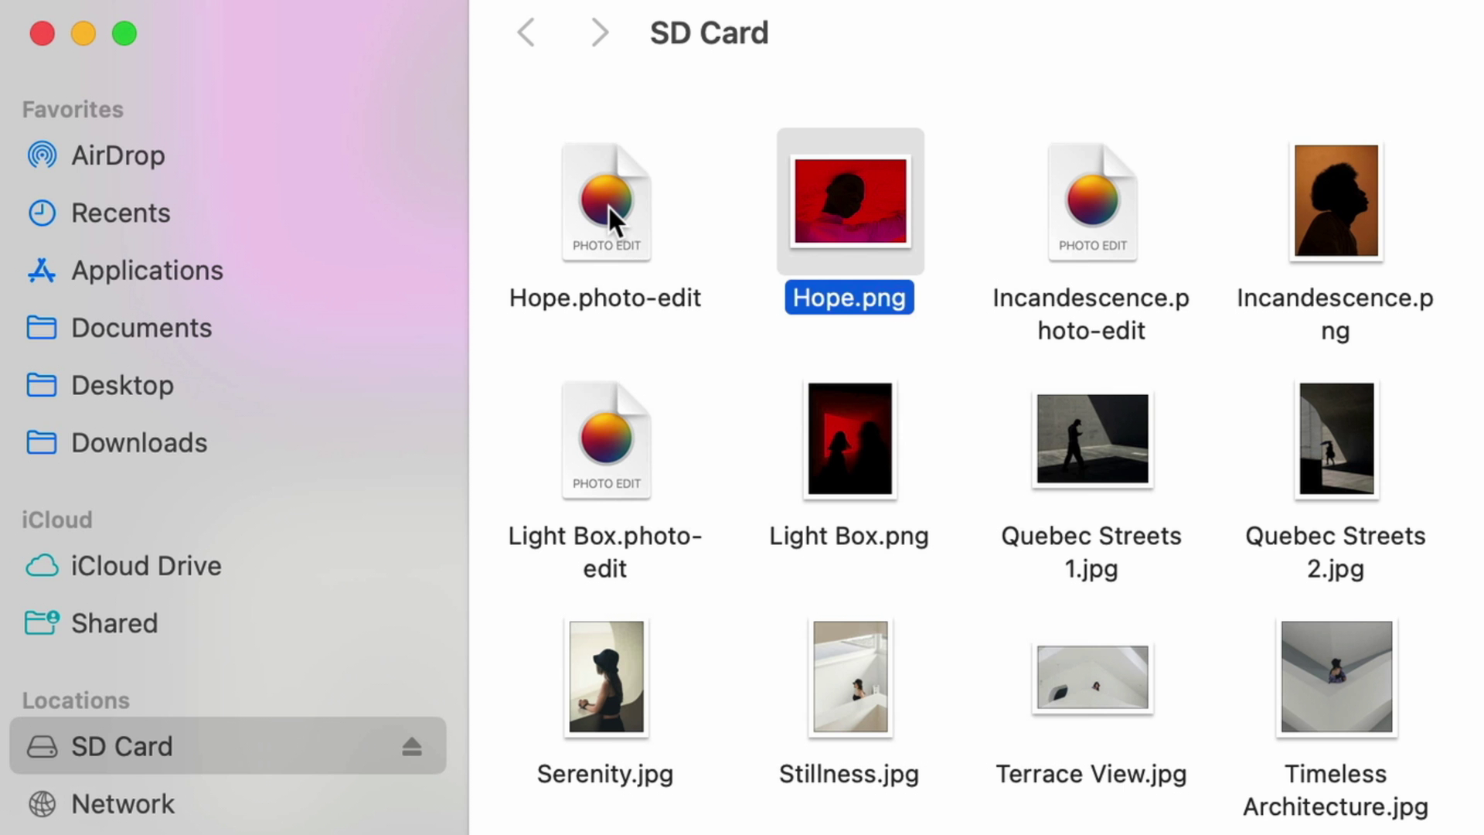
pyautogui.click(460, 216)
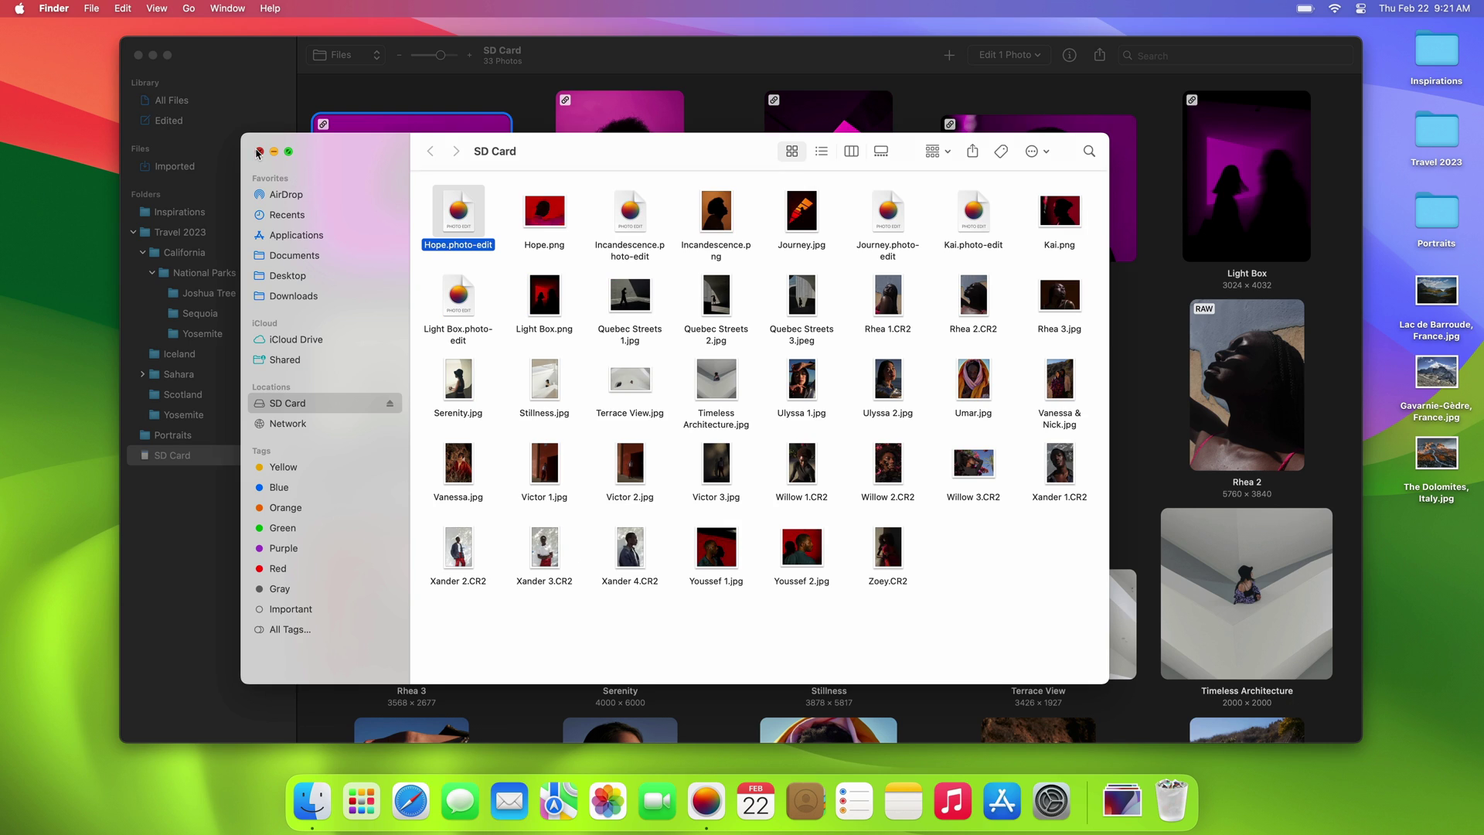
pyautogui.click(258, 152)
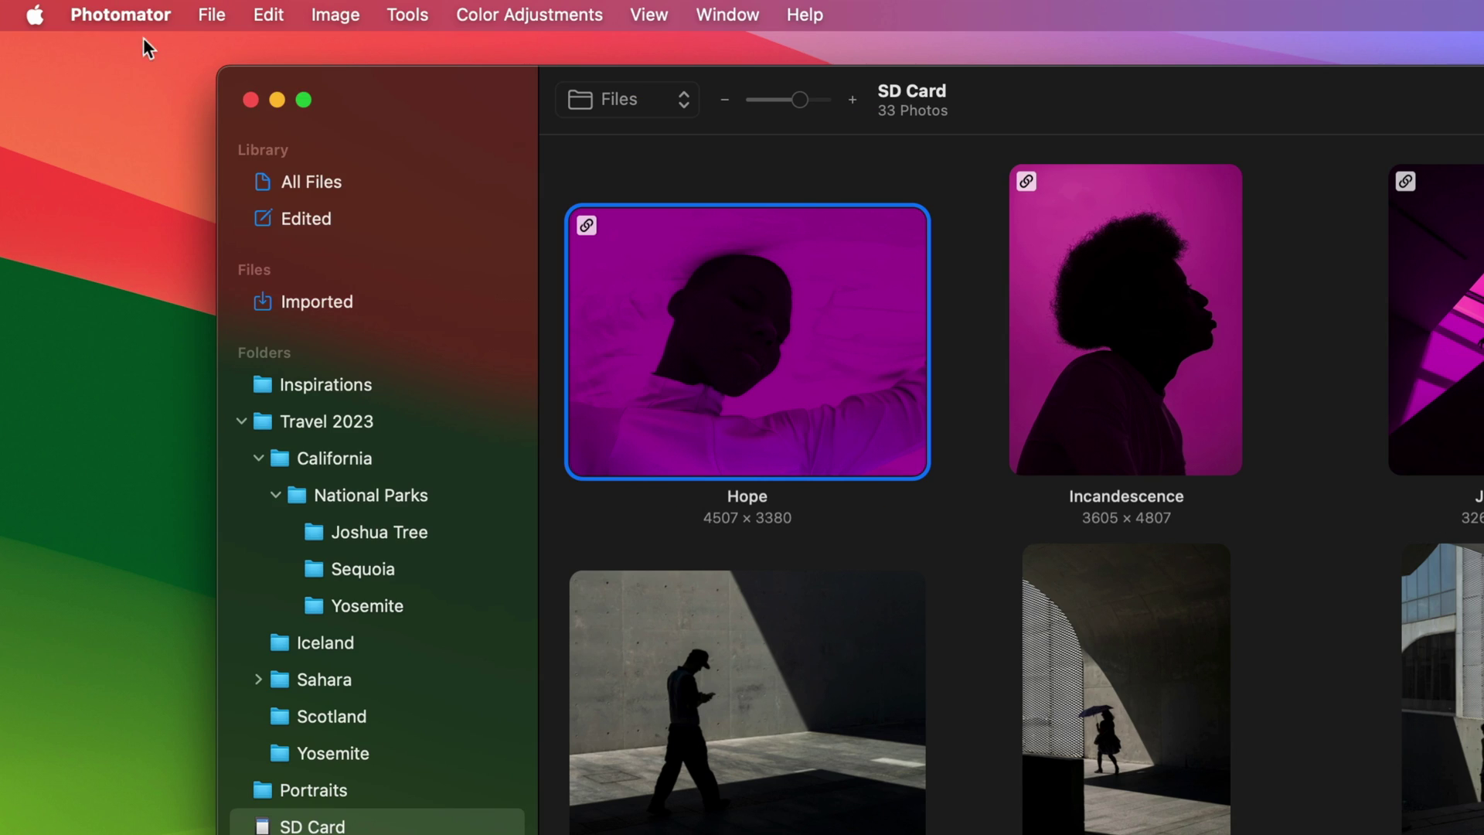
pyautogui.click(73, 9)
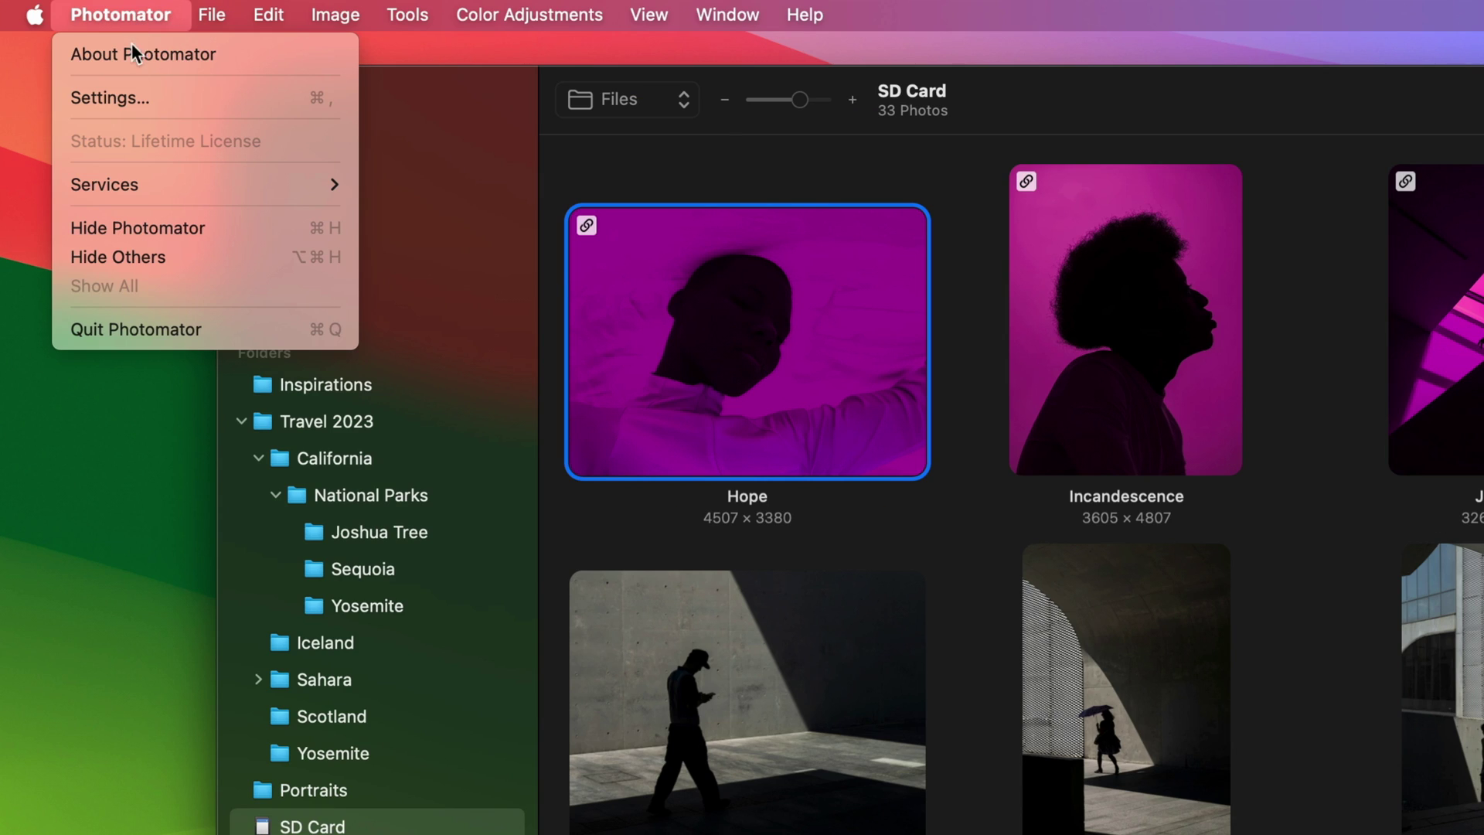
pyautogui.click(127, 93)
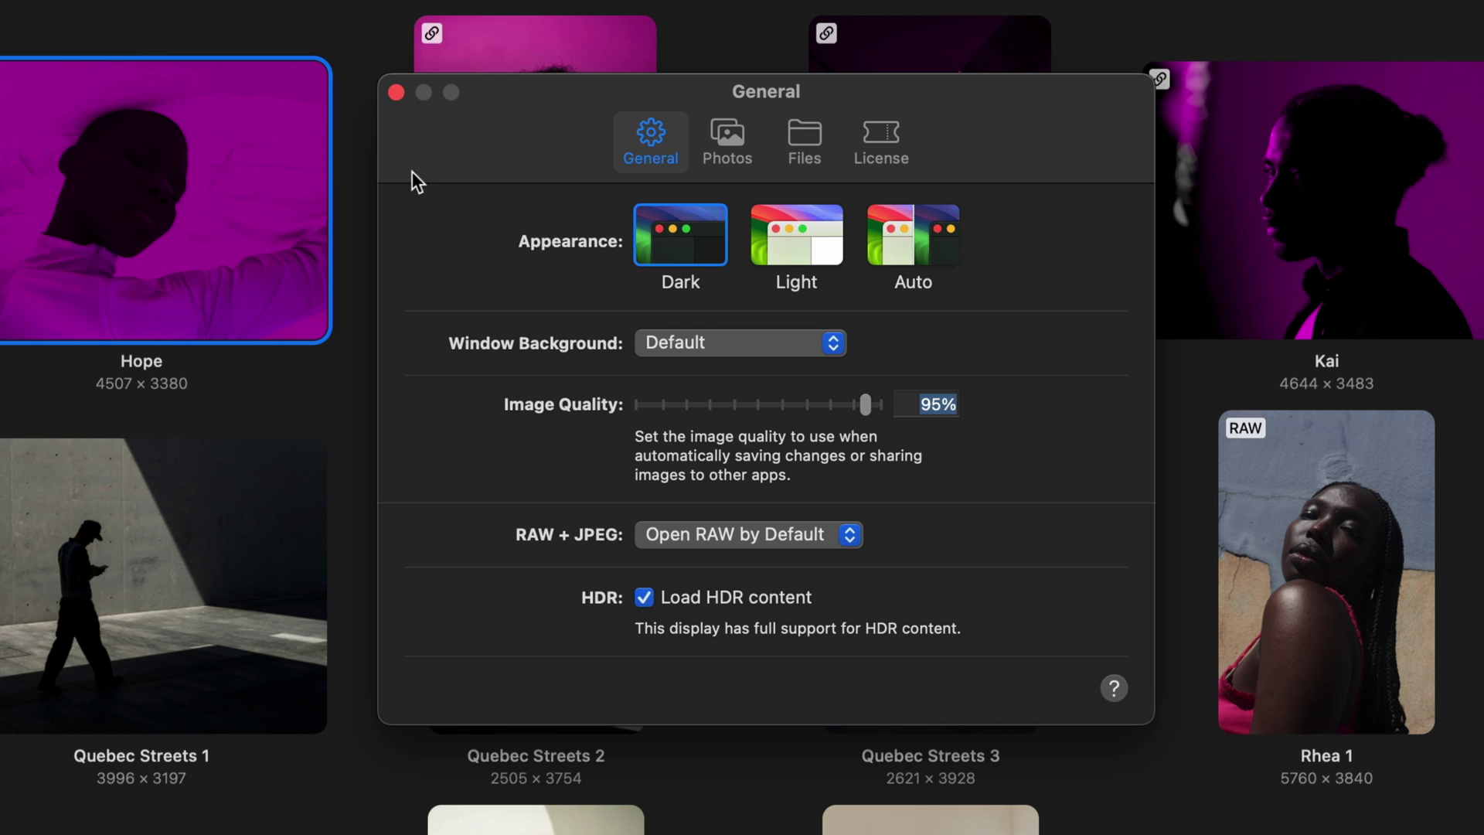
pyautogui.click(763, 157)
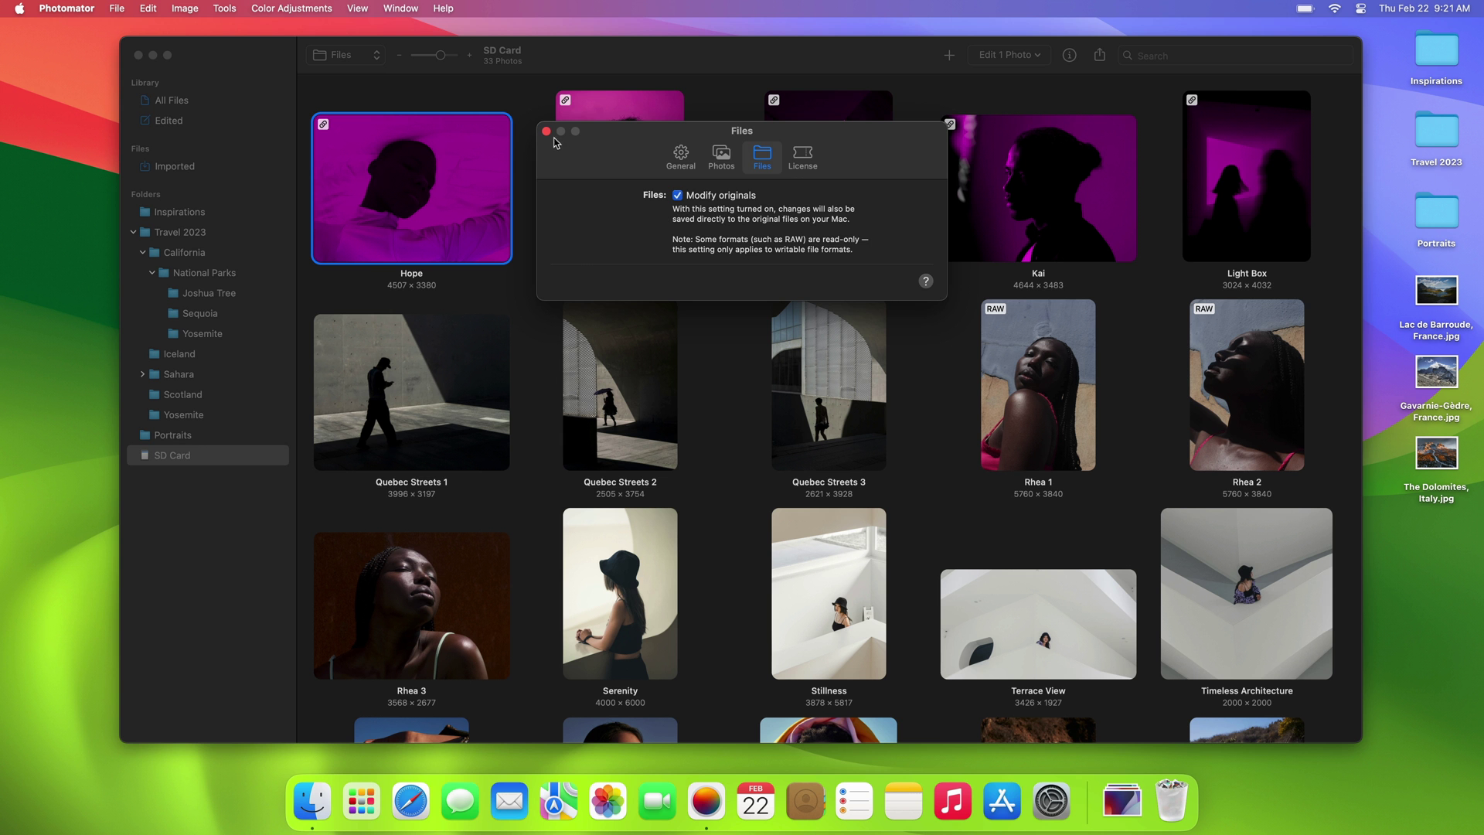
pyautogui.click(395, 92)
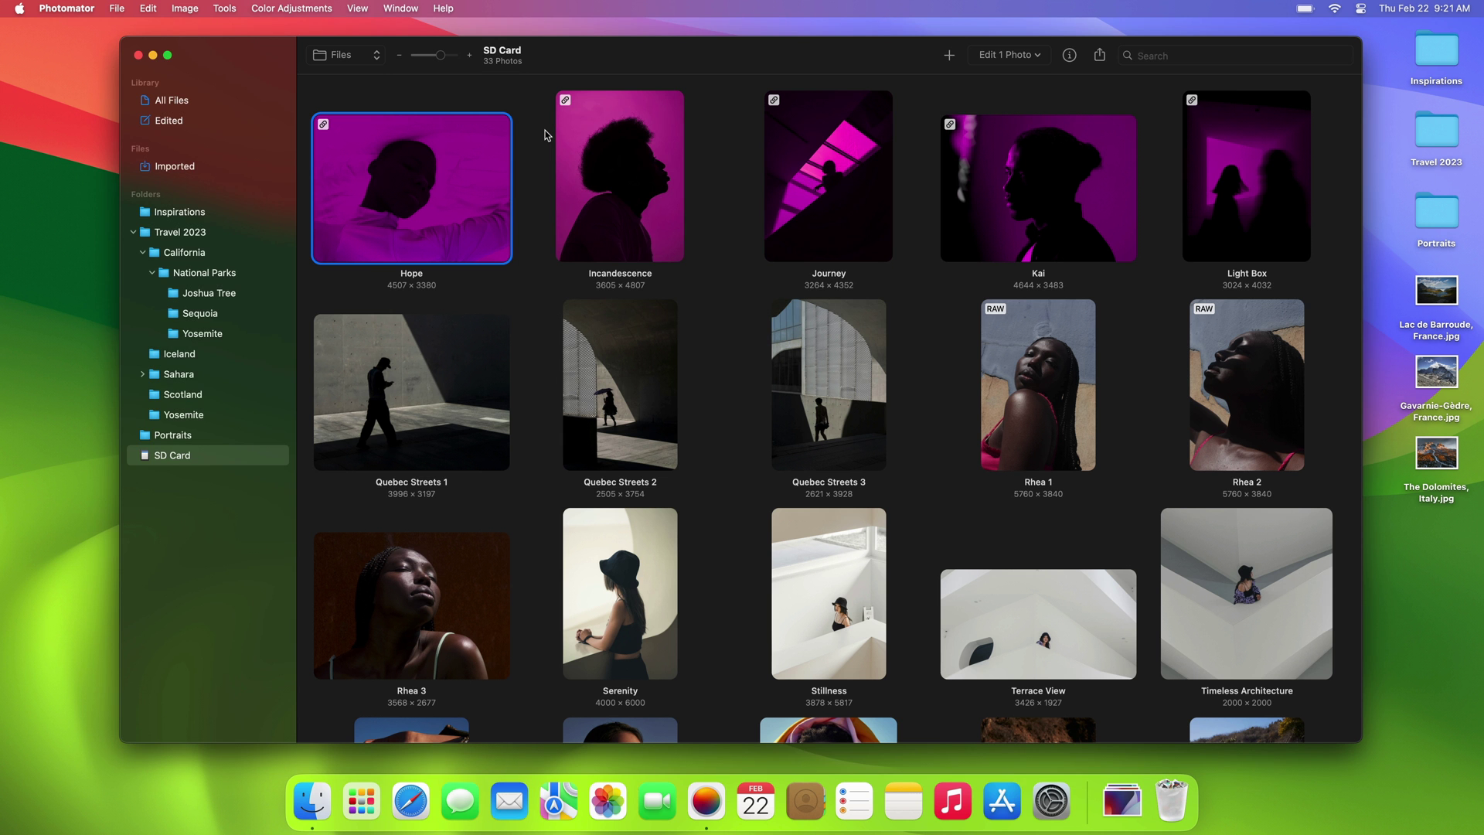
pyautogui.click(187, 170)
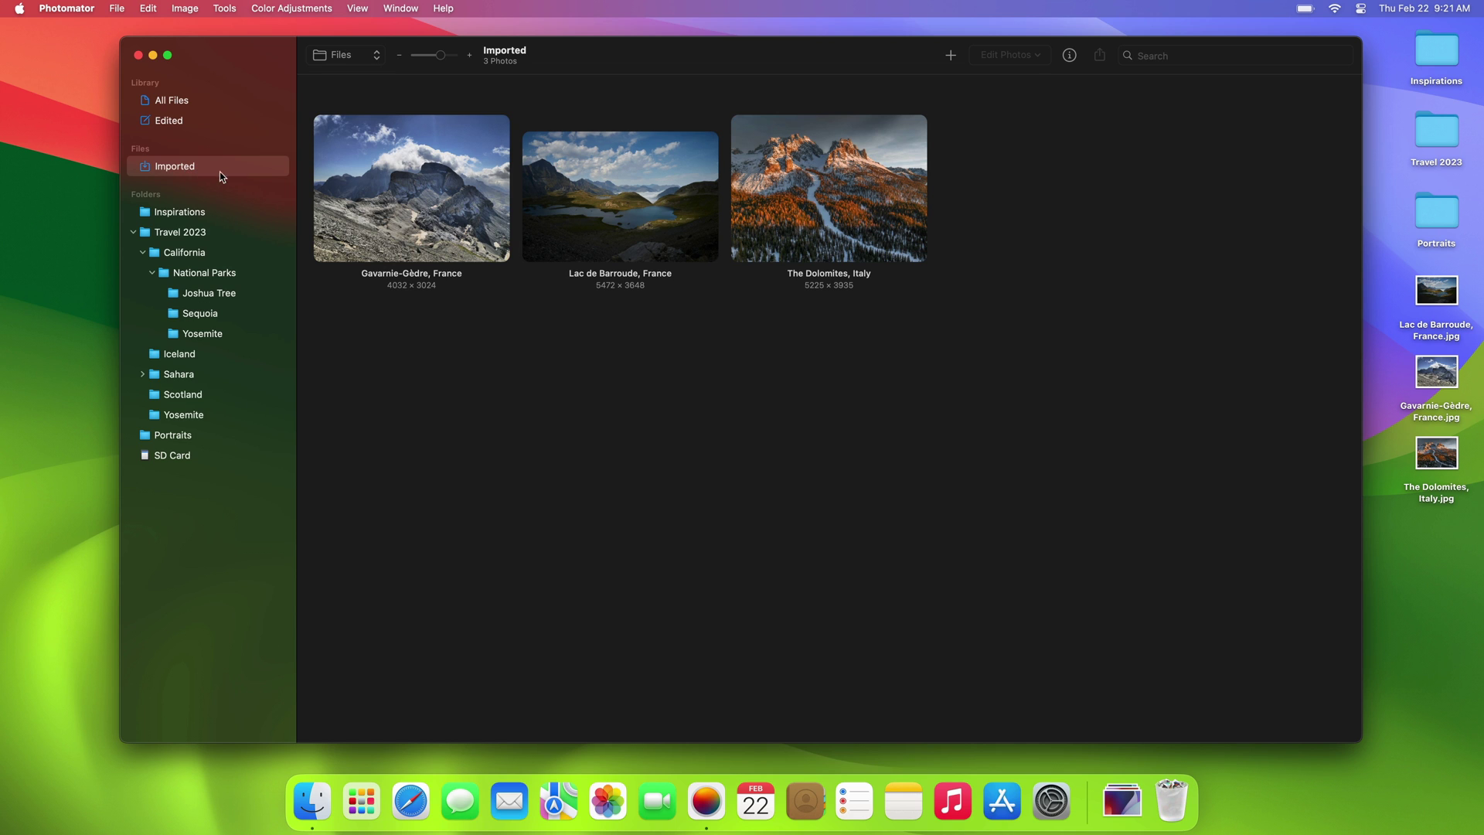
# Run the Apply "BW" and Crop workflow on all three Imported photos
pyautogui.moveTo(304, 178); pyautogui.dragTo(808, 197)
pyautogui.rightClick(808, 197)
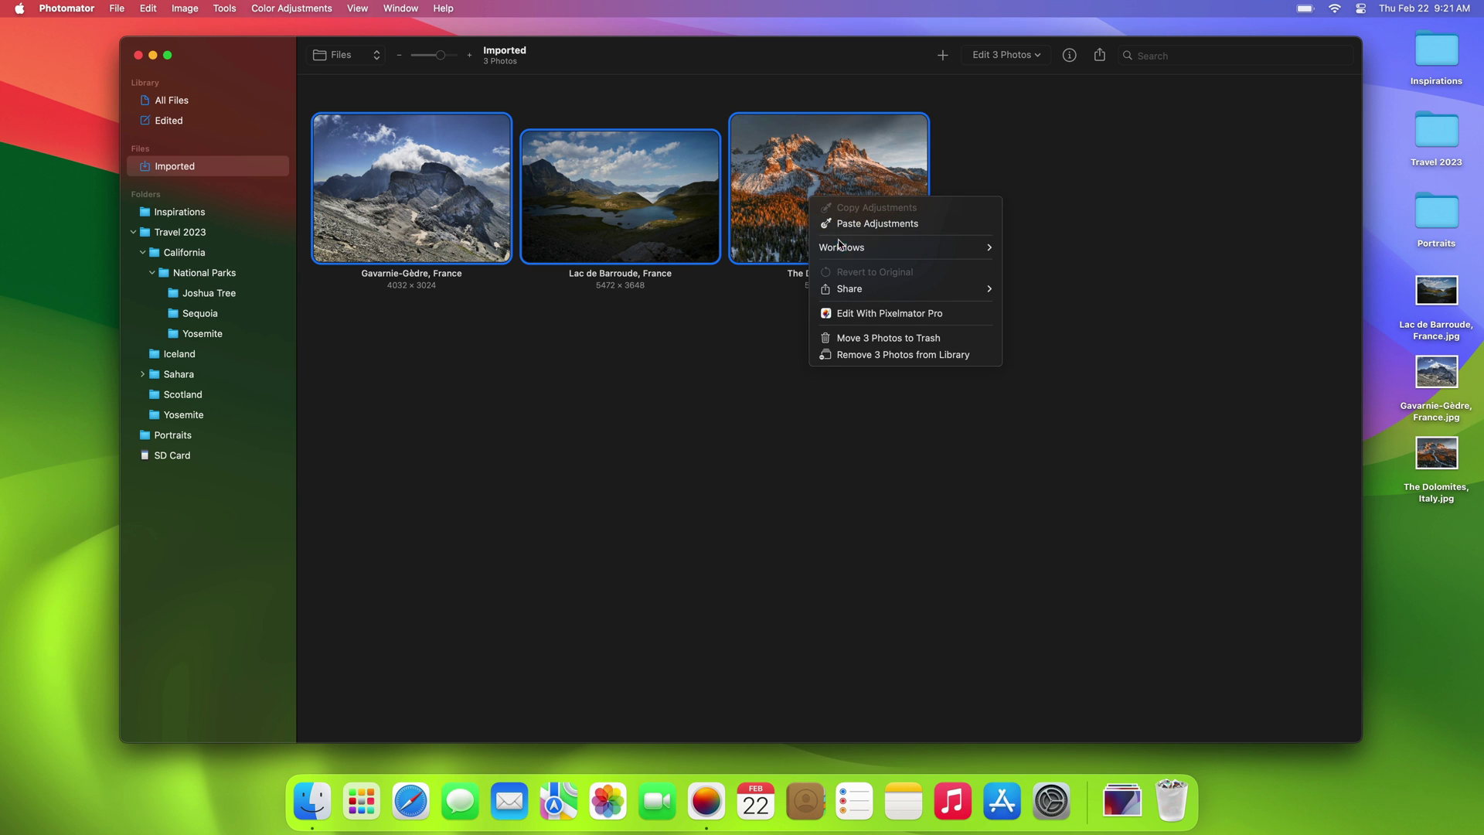
pyautogui.moveTo(841, 245)
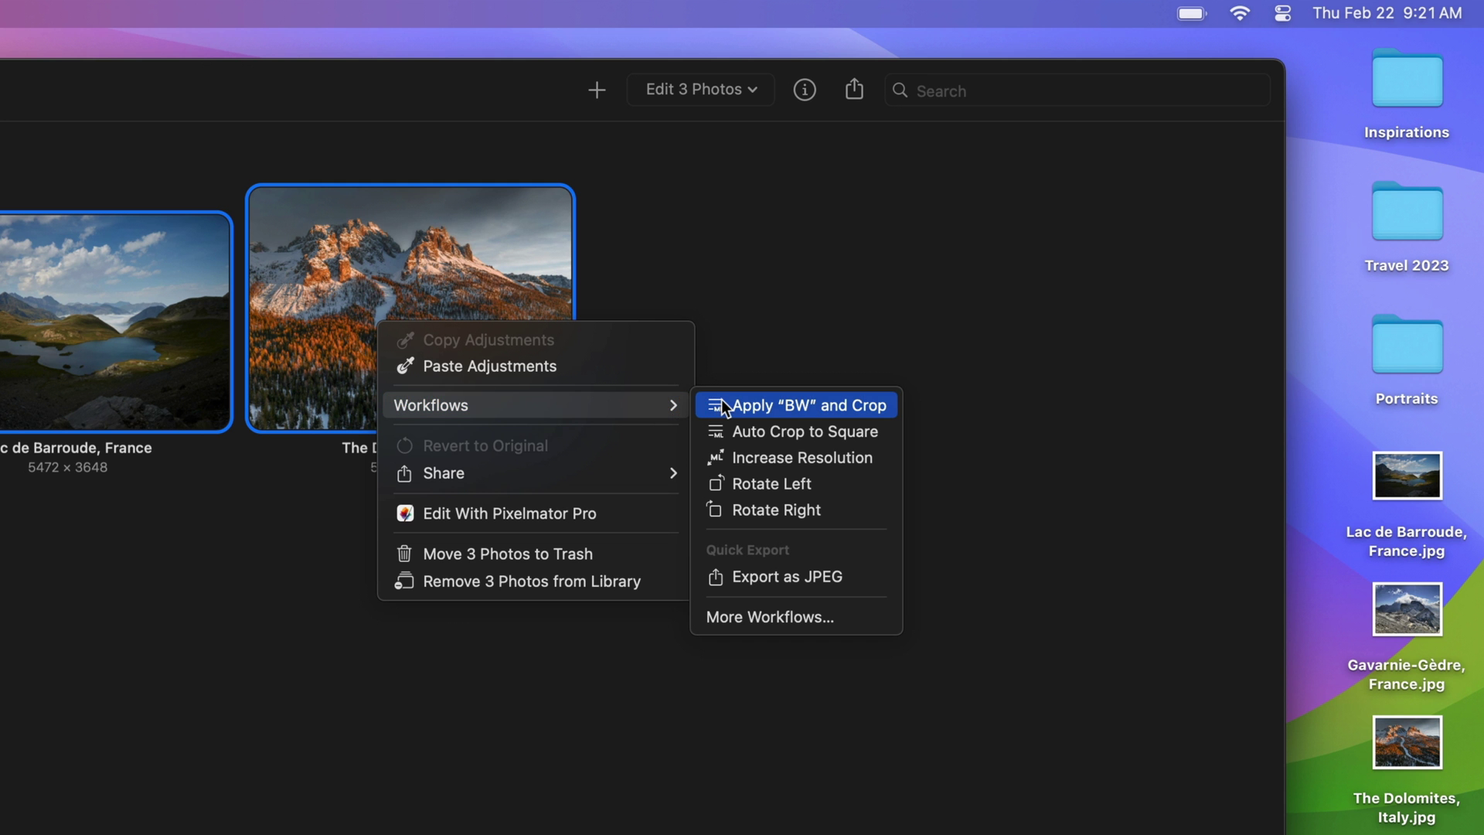
pyautogui.click(722, 403)
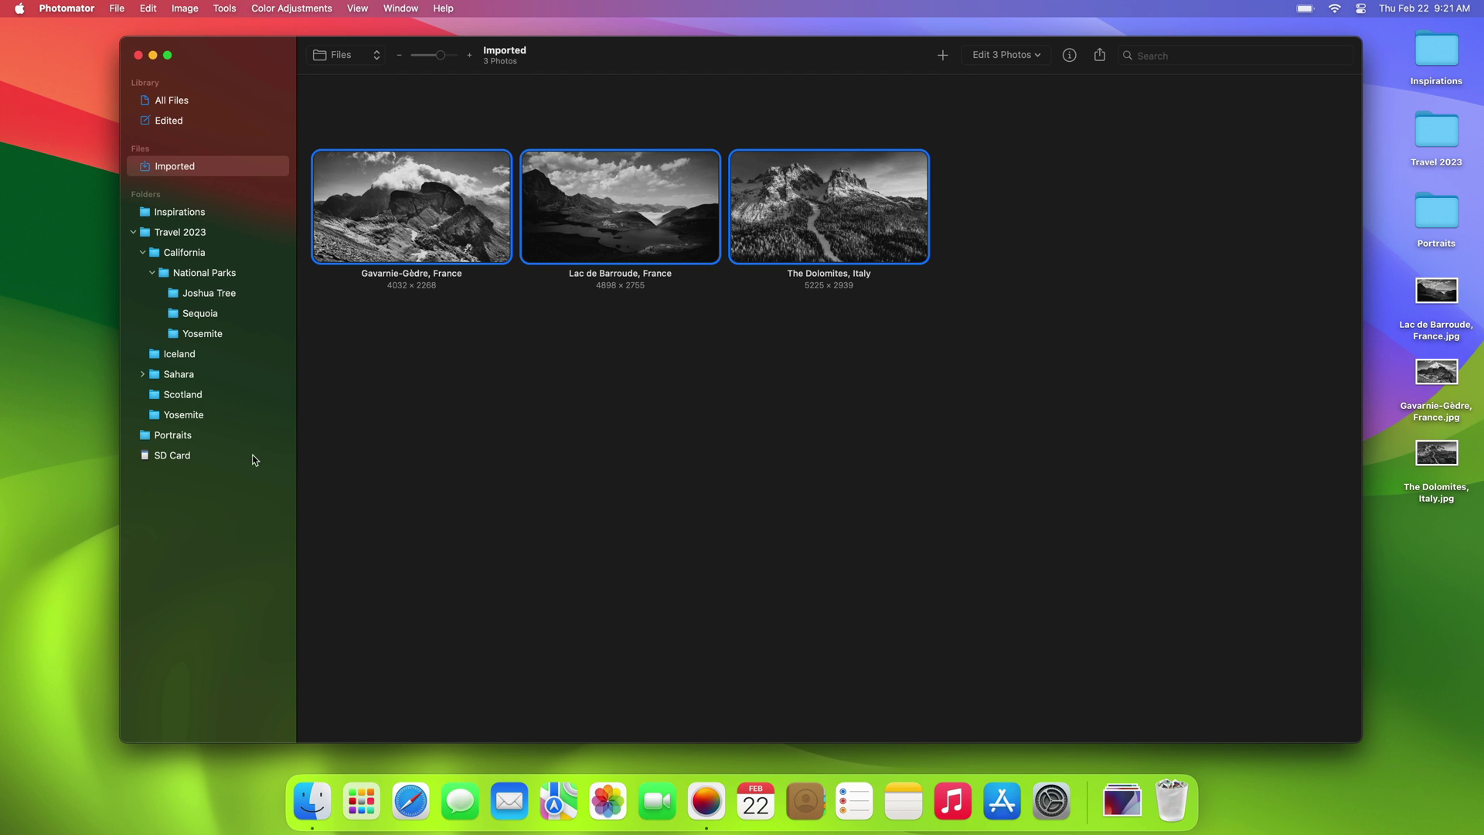
# Drag the magenta-edited Hope photo from the SD Card grid onto the desktop as Hope.jpeg
pyautogui.click(180, 455)
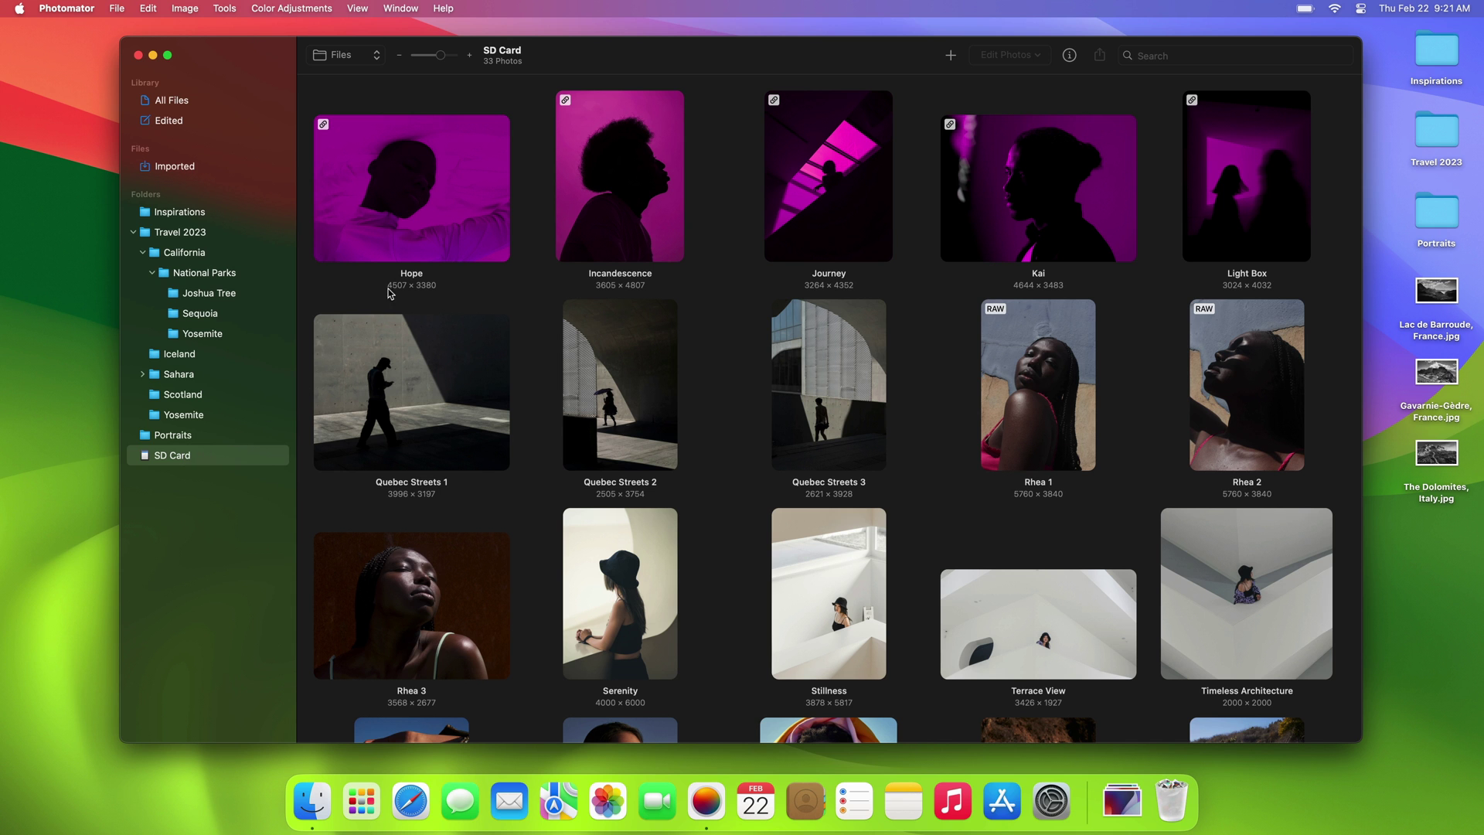
pyautogui.moveTo(429, 224); pyautogui.dragTo(1453, 556)
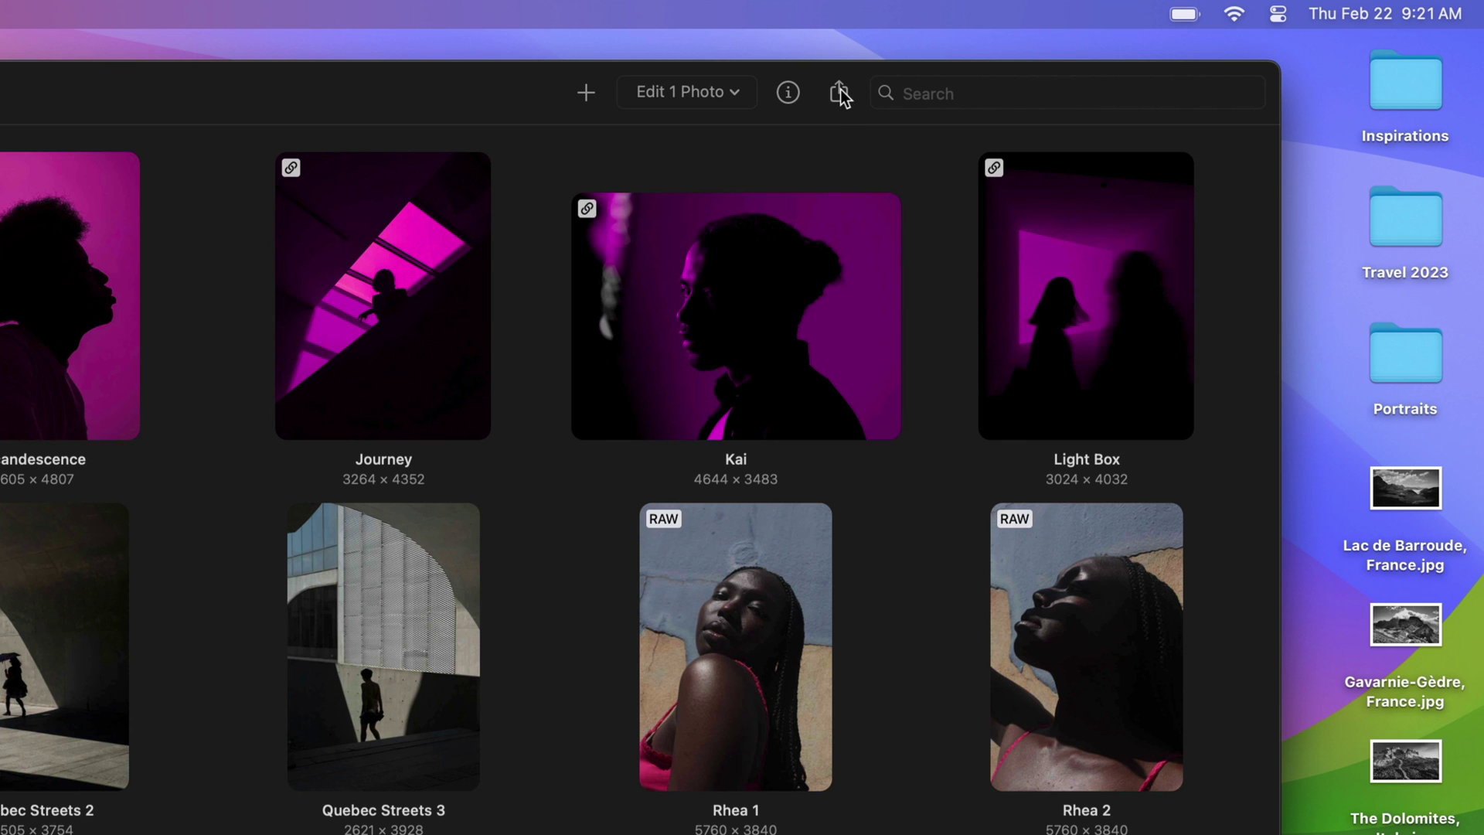
pyautogui.click(841, 92)
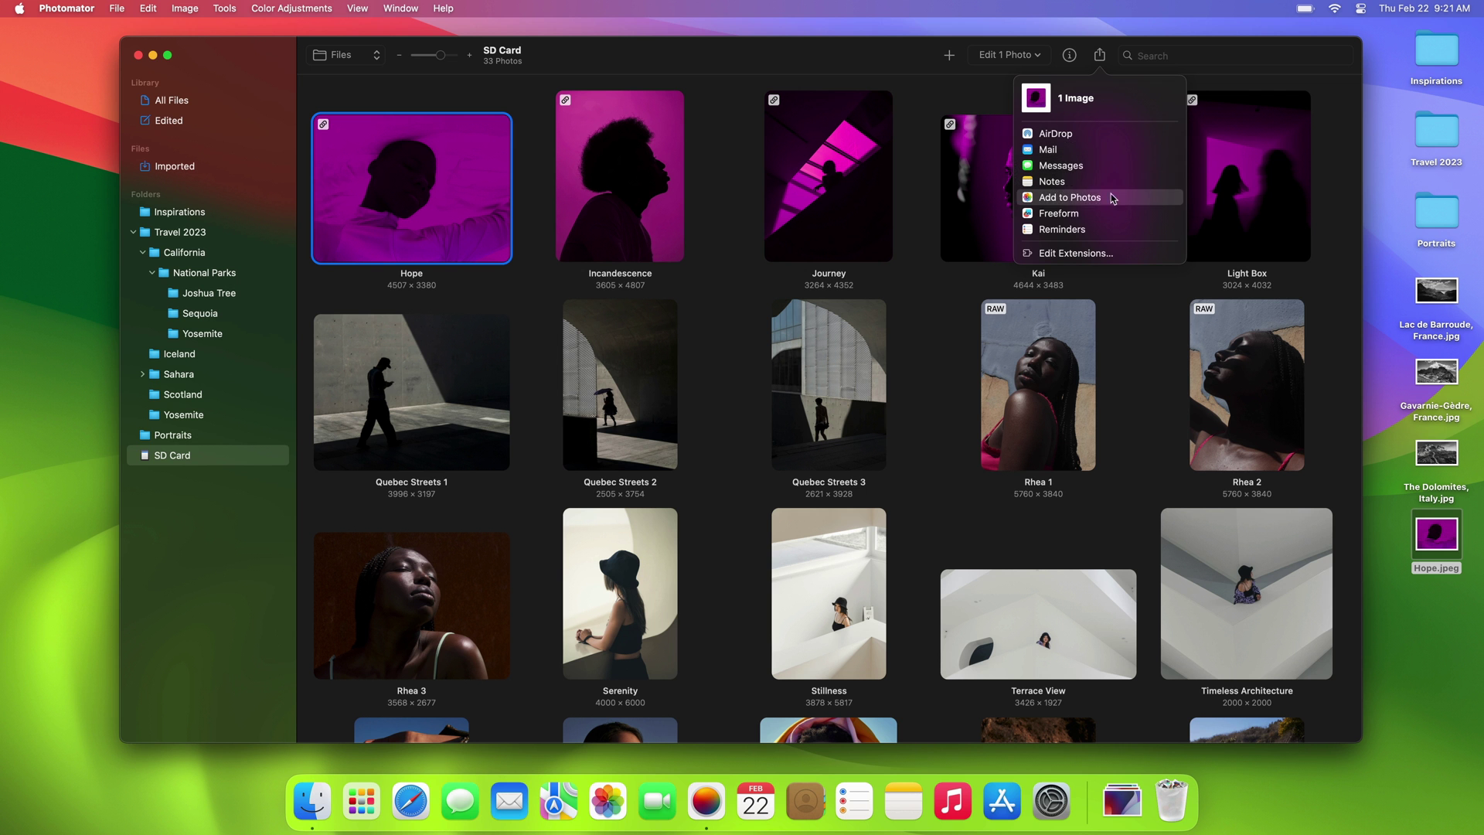
pyautogui.press('Escape')
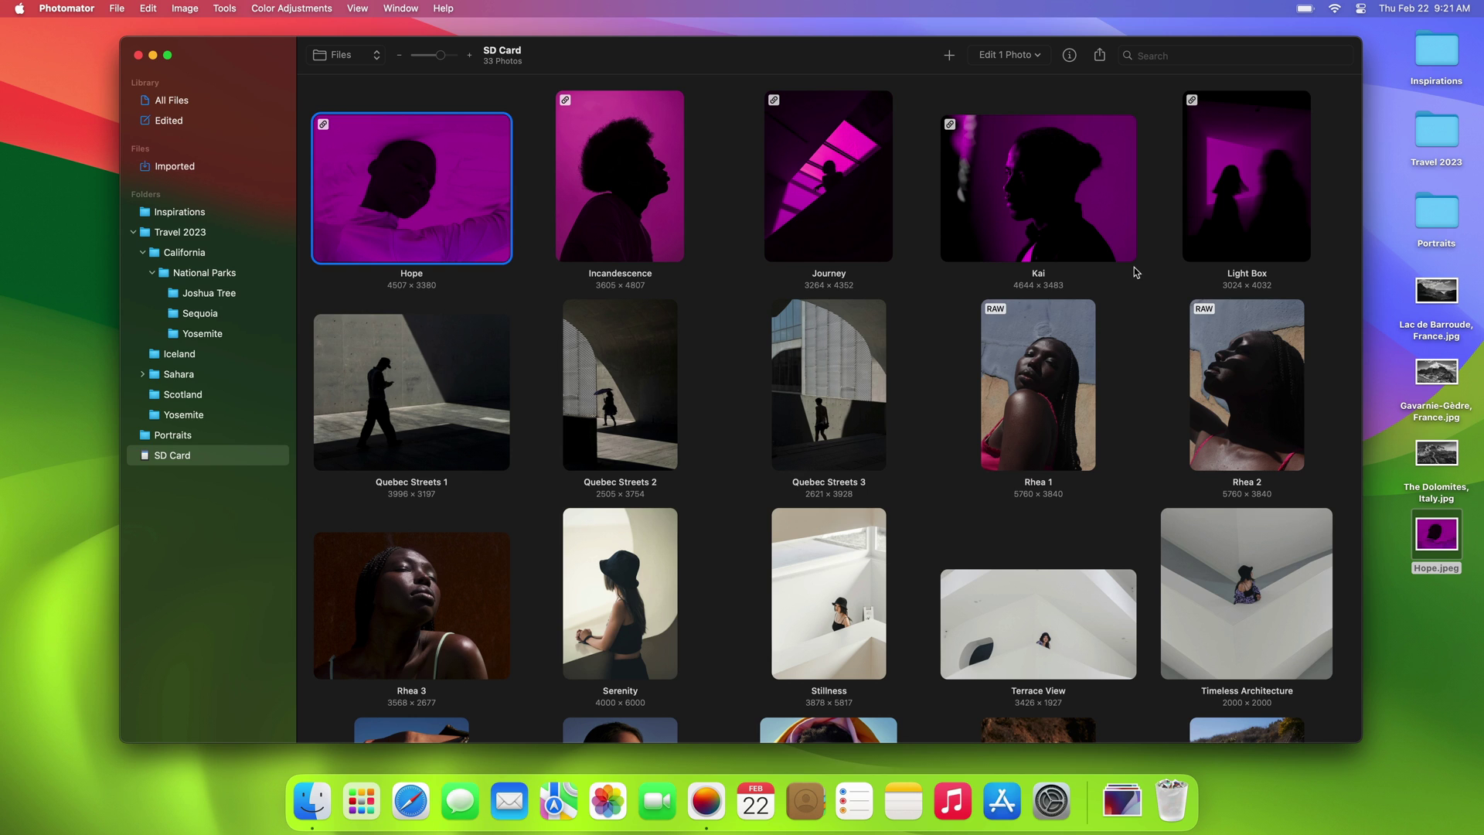
# Export all five magenta photos, Hope through Light Box, as JPEGs into the Midnight Spectrum folder
pyautogui.moveTo(1323, 166); pyautogui.dragTo(479, 219)
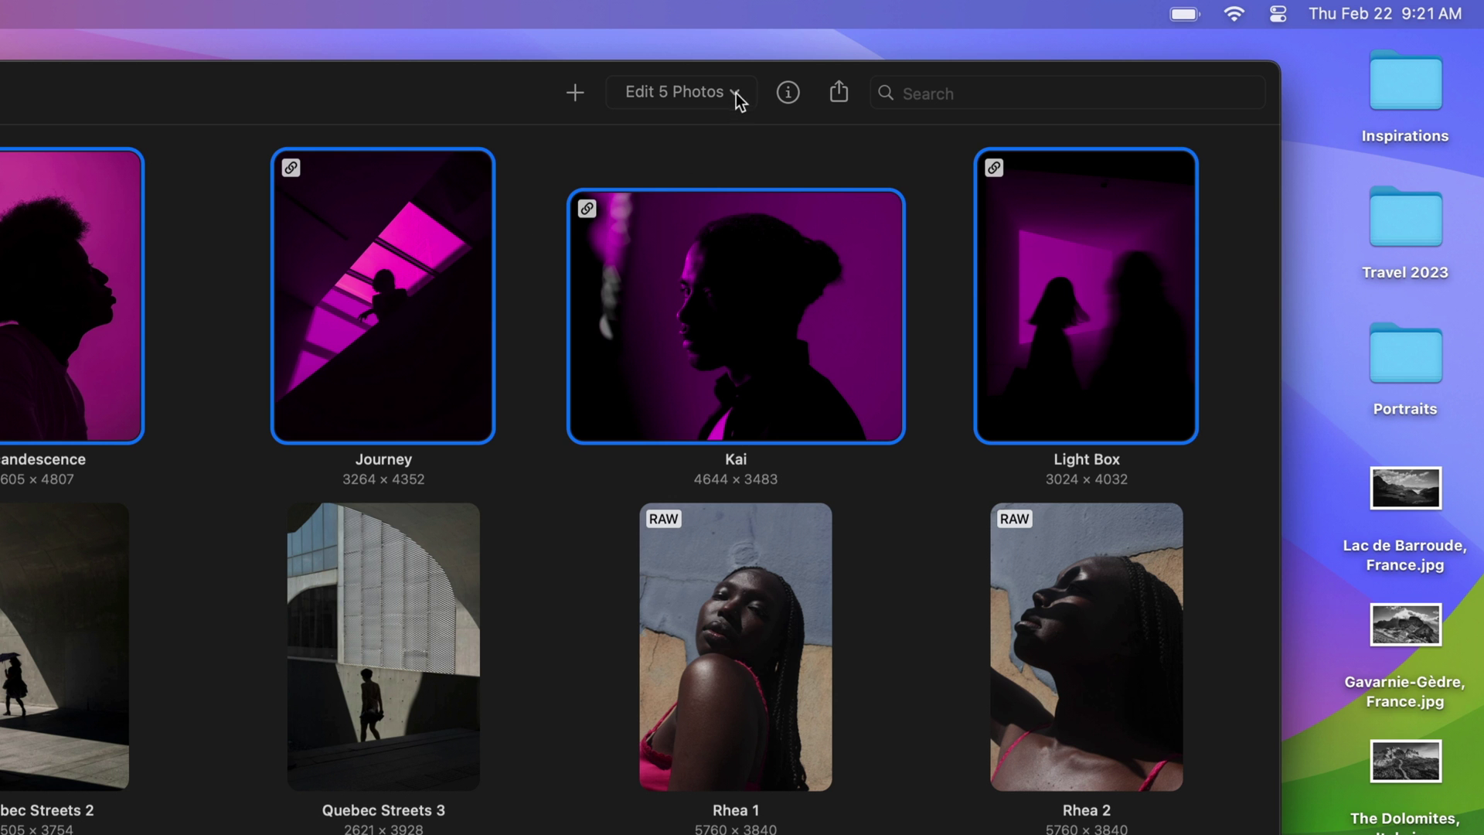
pyautogui.click(736, 91)
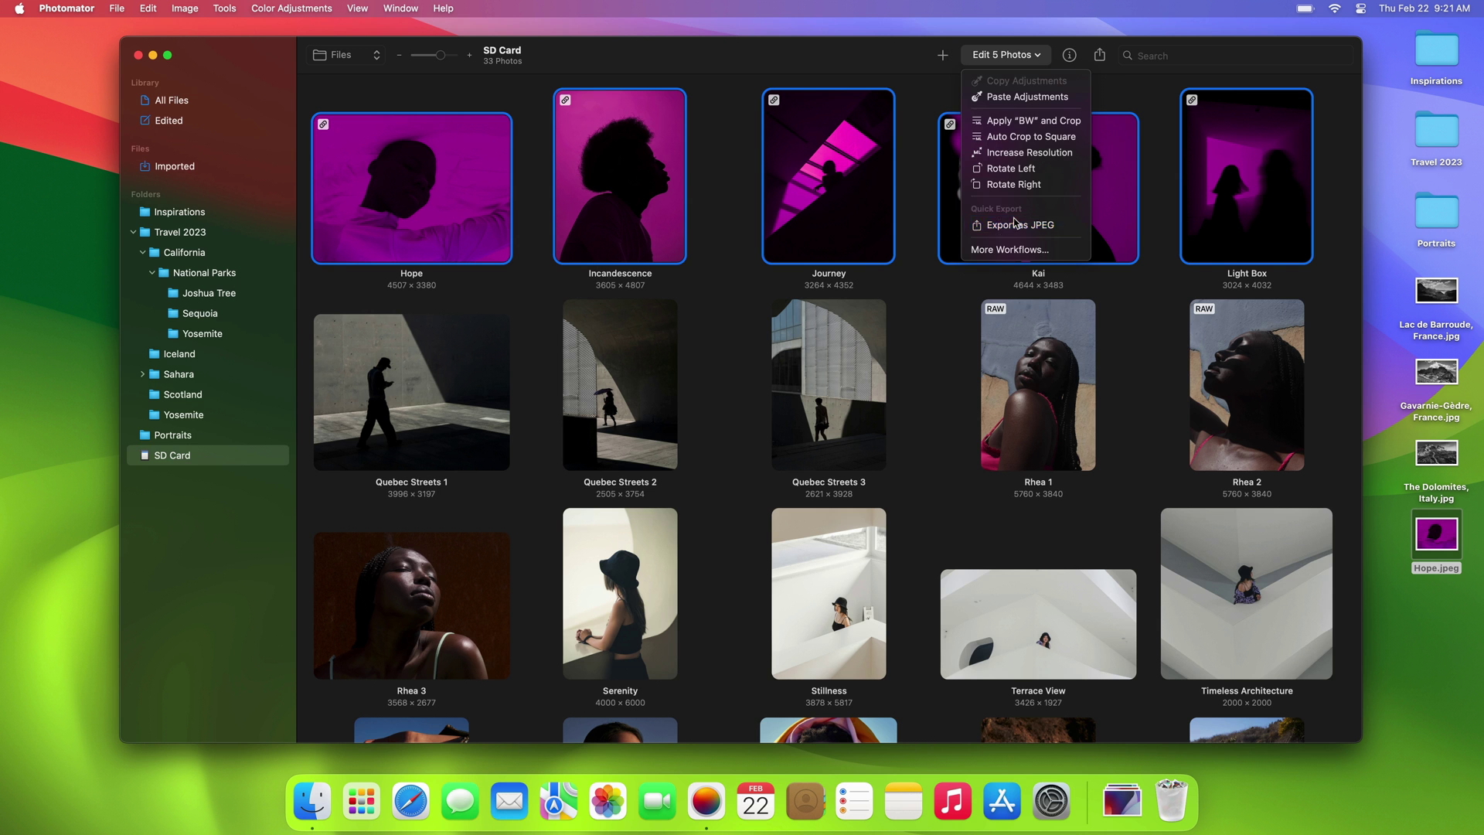
pyautogui.click(695, 375)
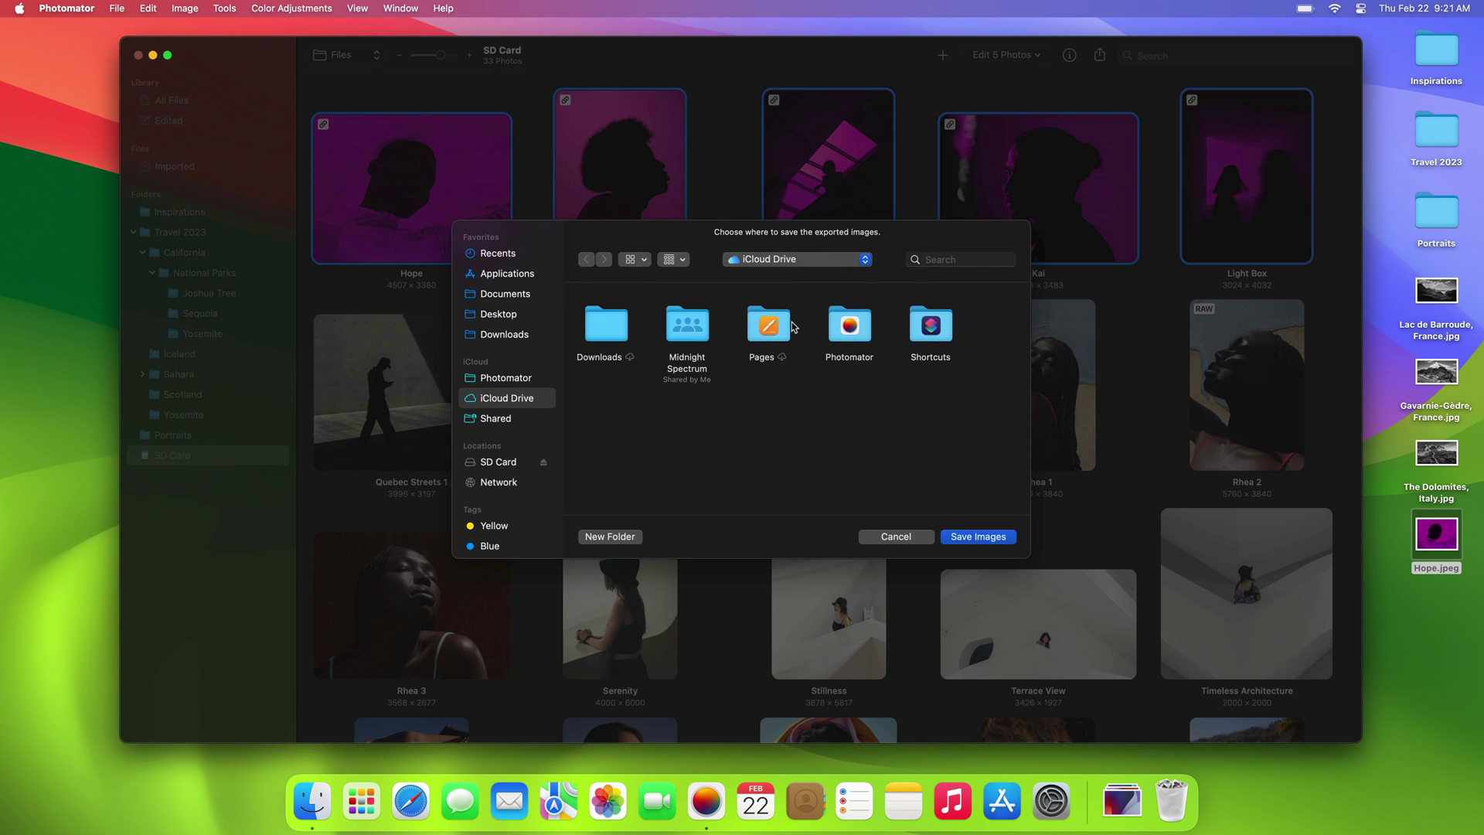
pyautogui.click(690, 340)
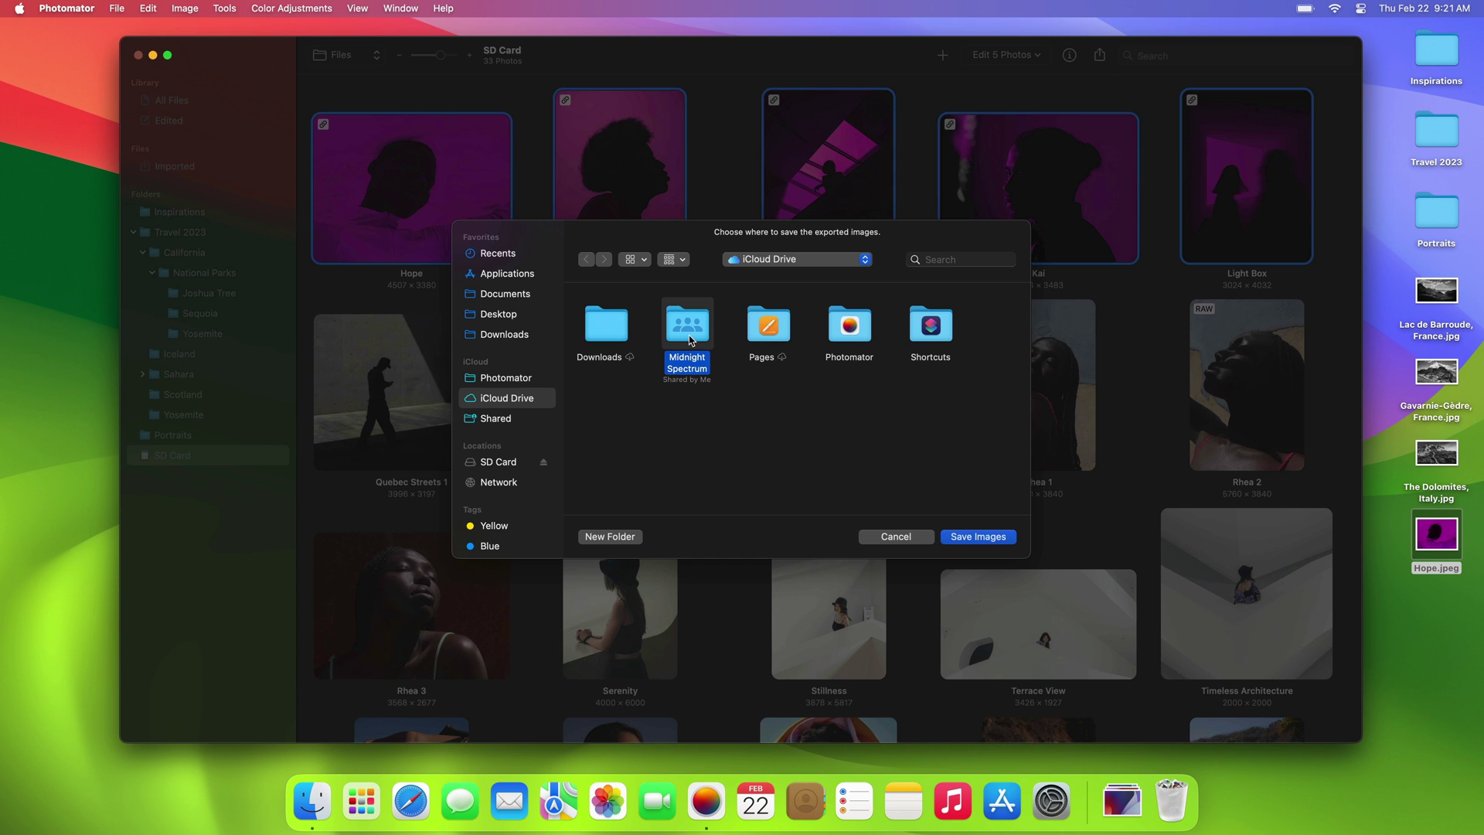
pyautogui.click(958, 534)
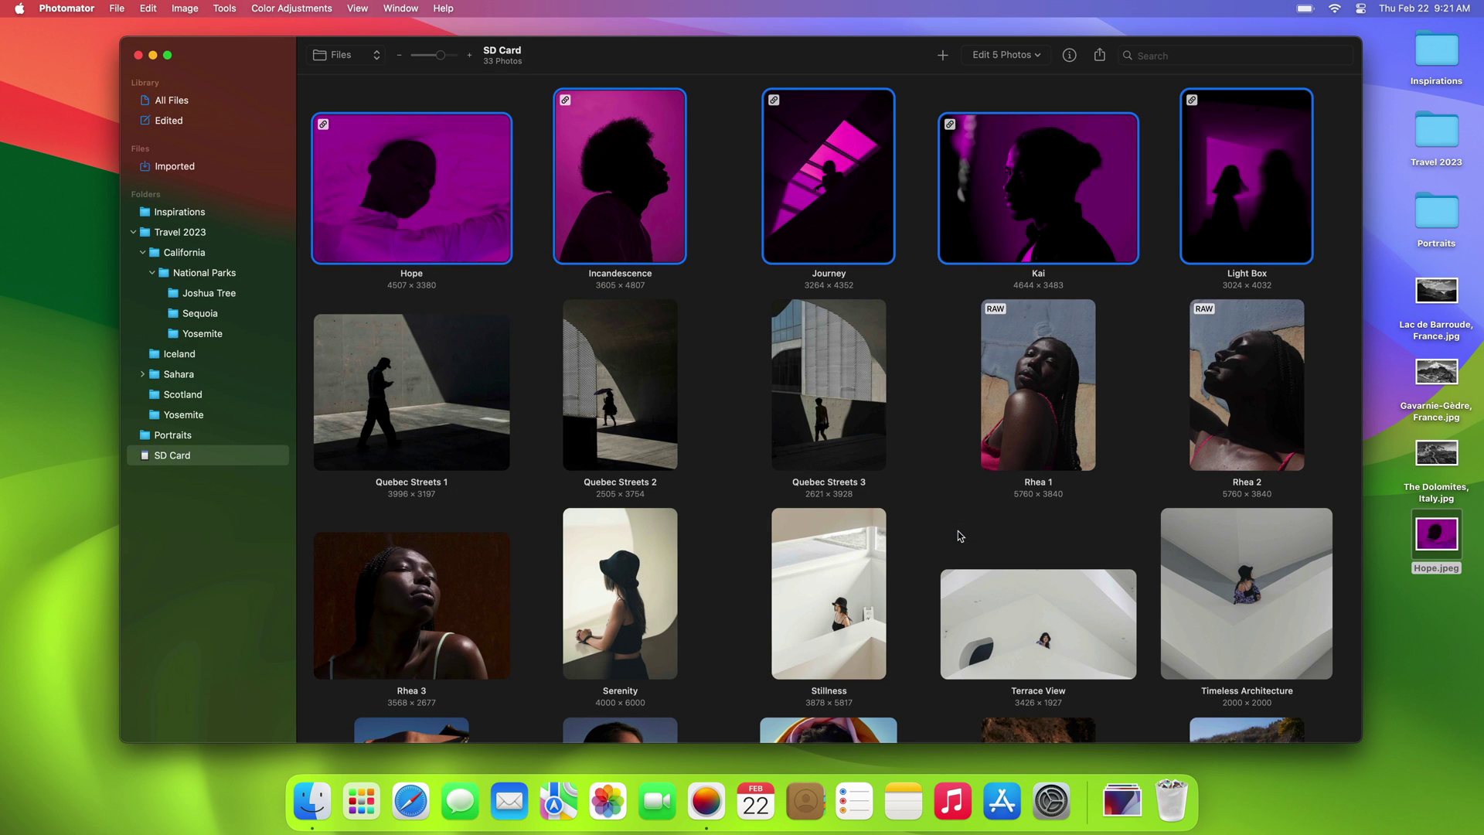
# Add the iCloud Drive Midnight Spectrum folder to Photomator via Finder's Share menu, then select Hope, Incandescence and Journey
pyautogui.click(319, 804)
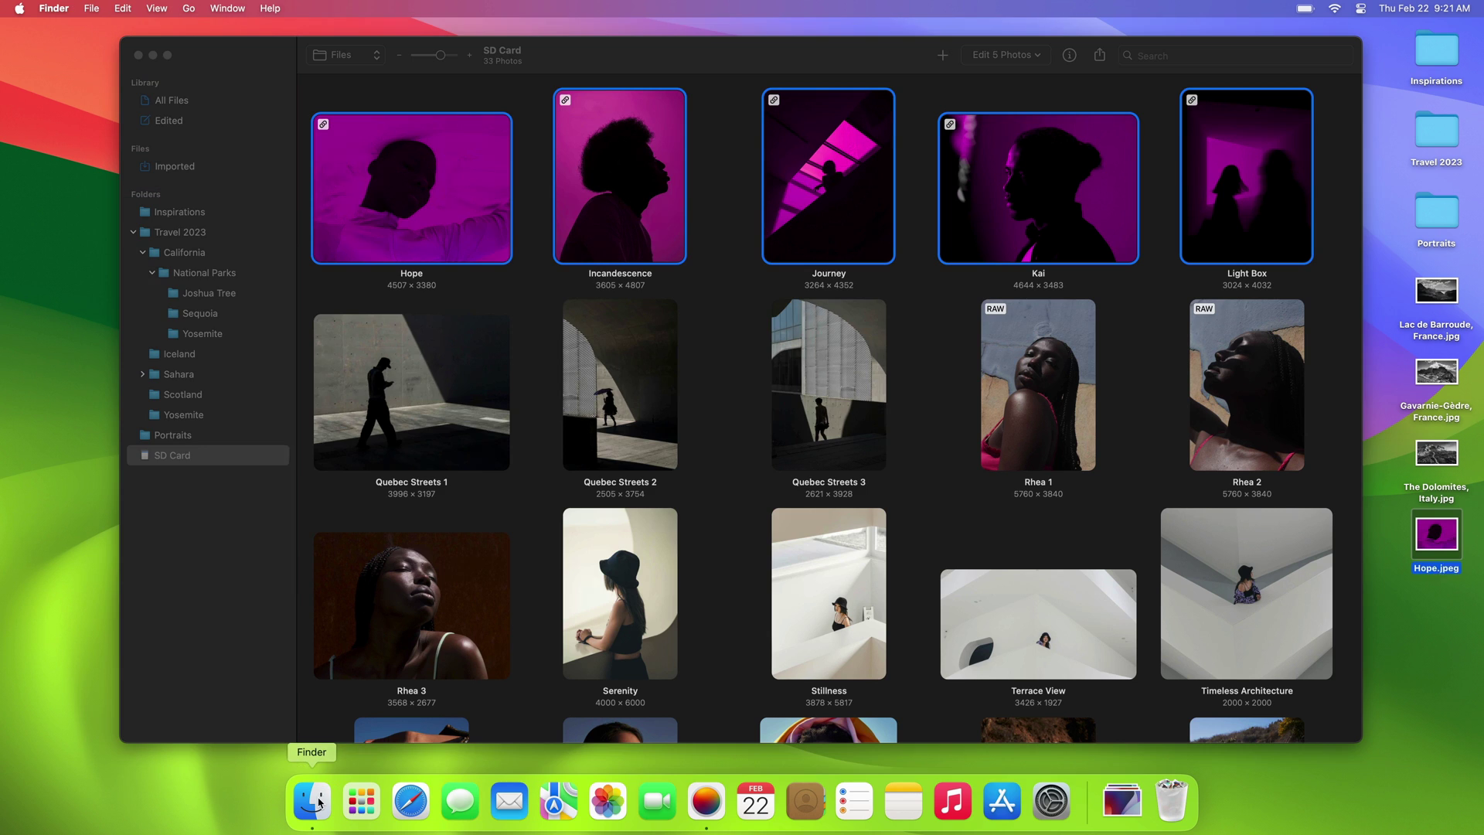
pyautogui.click(340, 359)
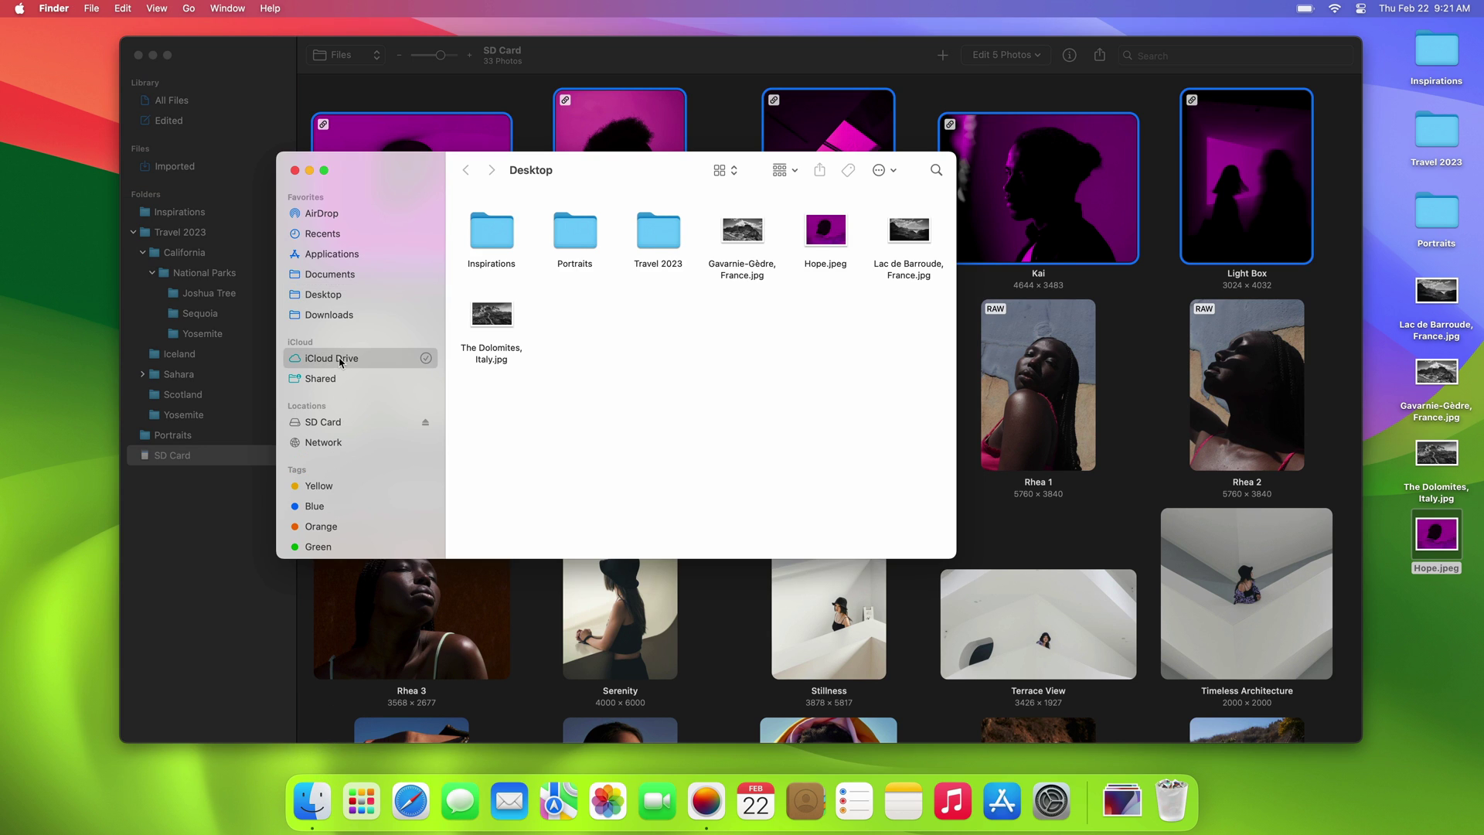
pyautogui.rightClick(563, 236)
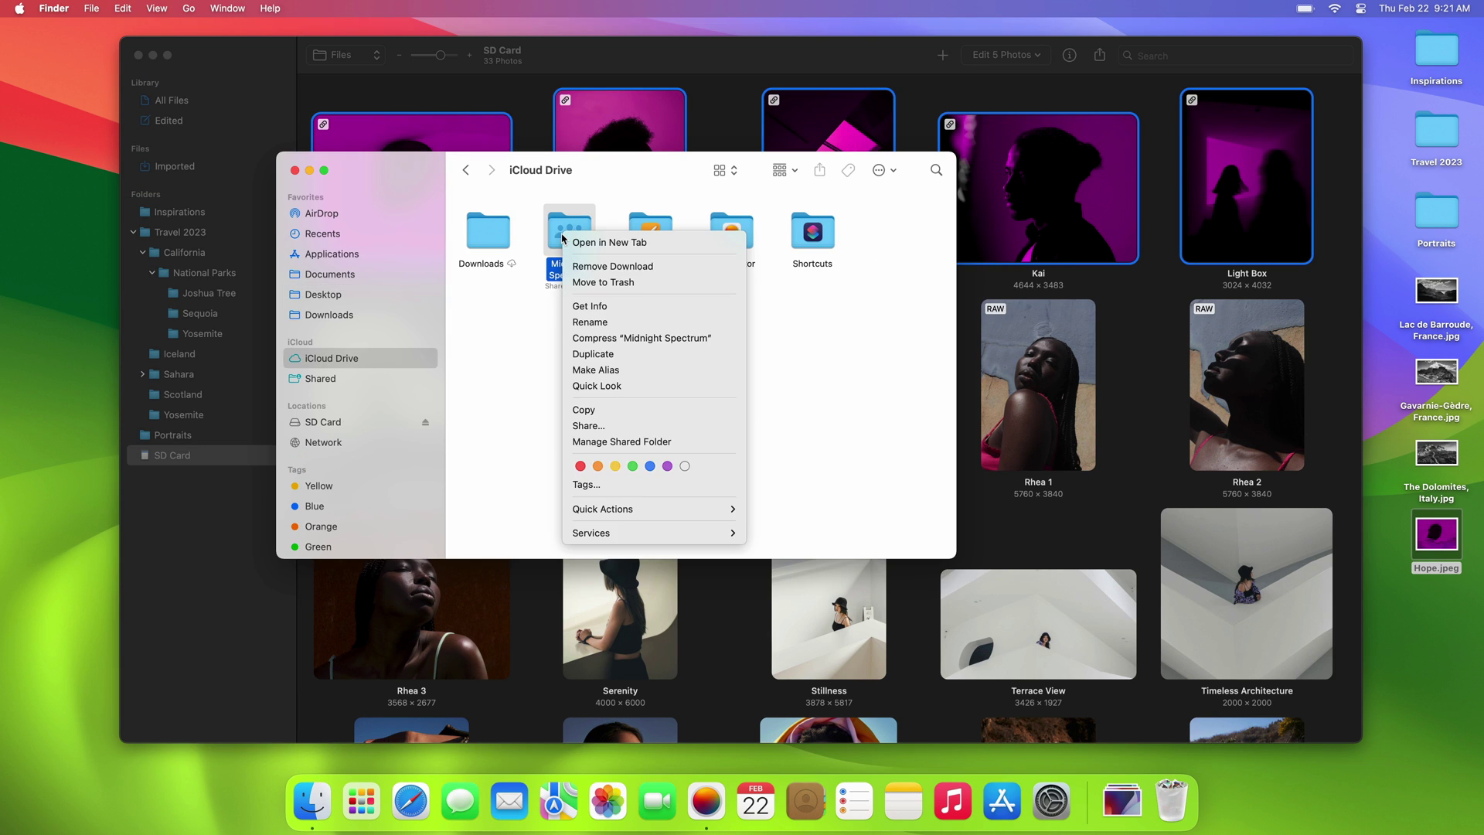
pyautogui.click(583, 426)
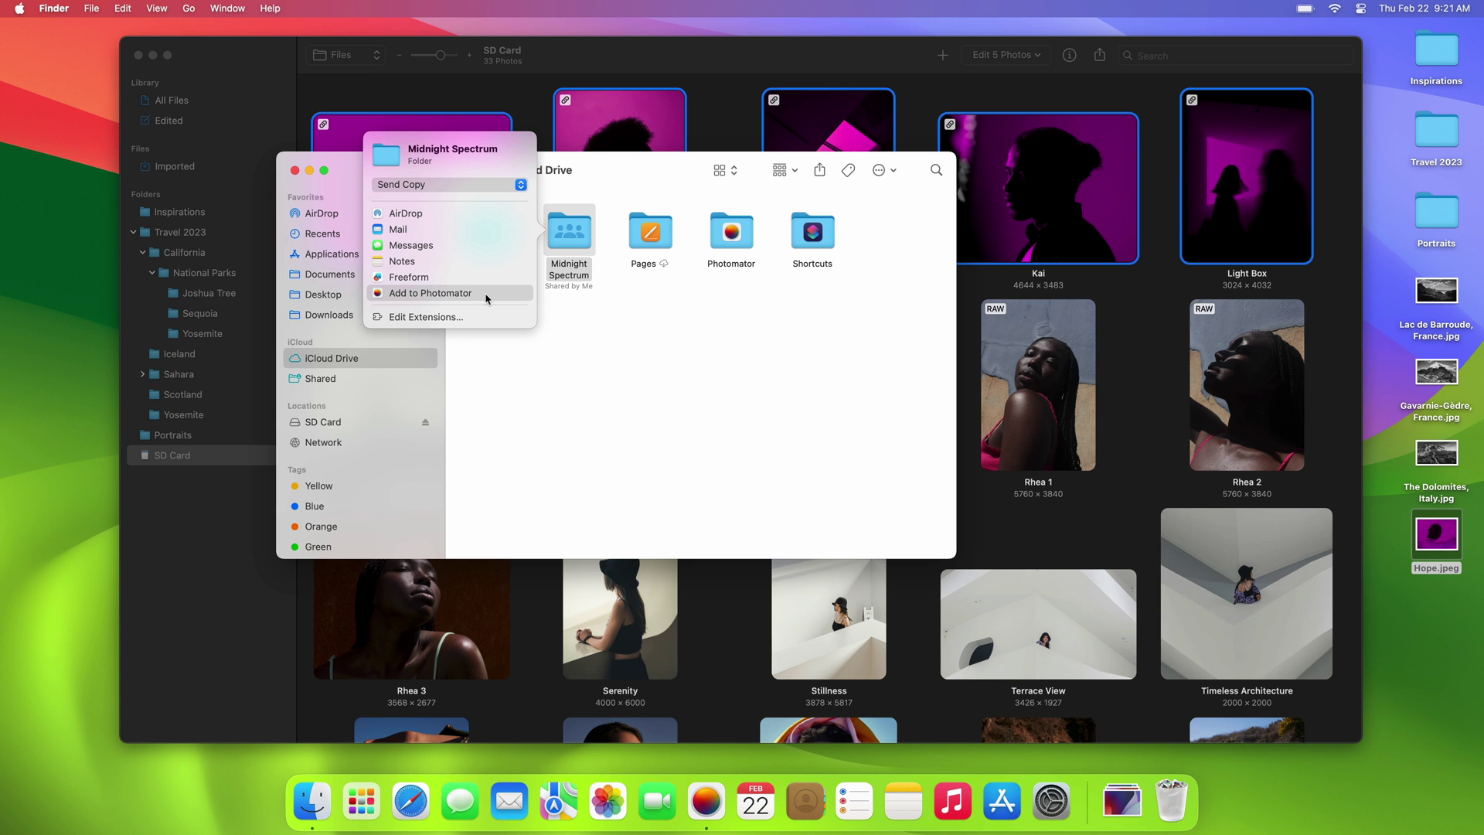
pyautogui.click(486, 298)
pyautogui.moveTo(485, 295); pyautogui.dragTo(756, 401)
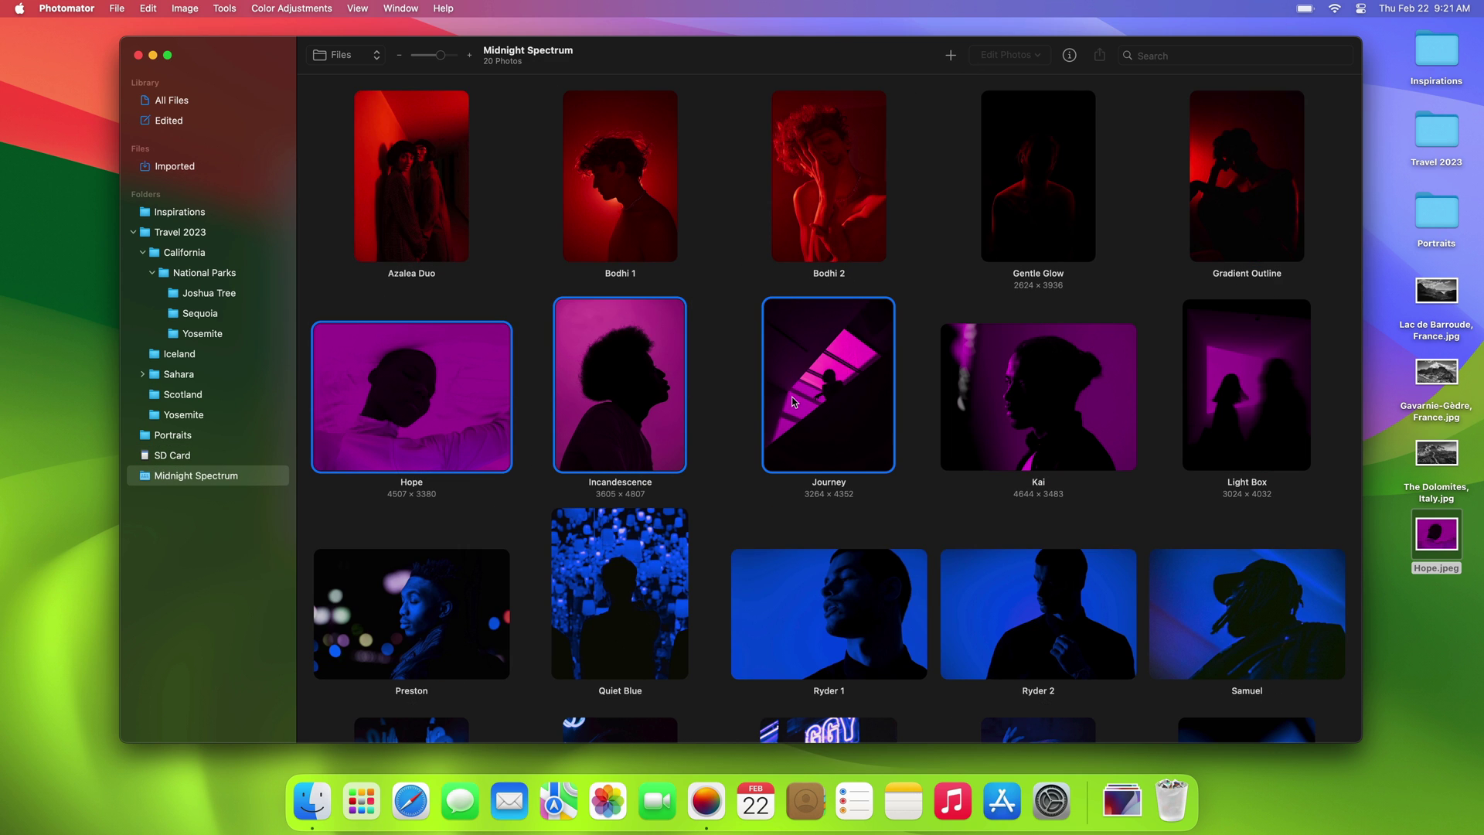
# Run the Auto Crop to Square workflow on Hope, Incandescence and Journey
pyautogui.rightClick(615, 402)
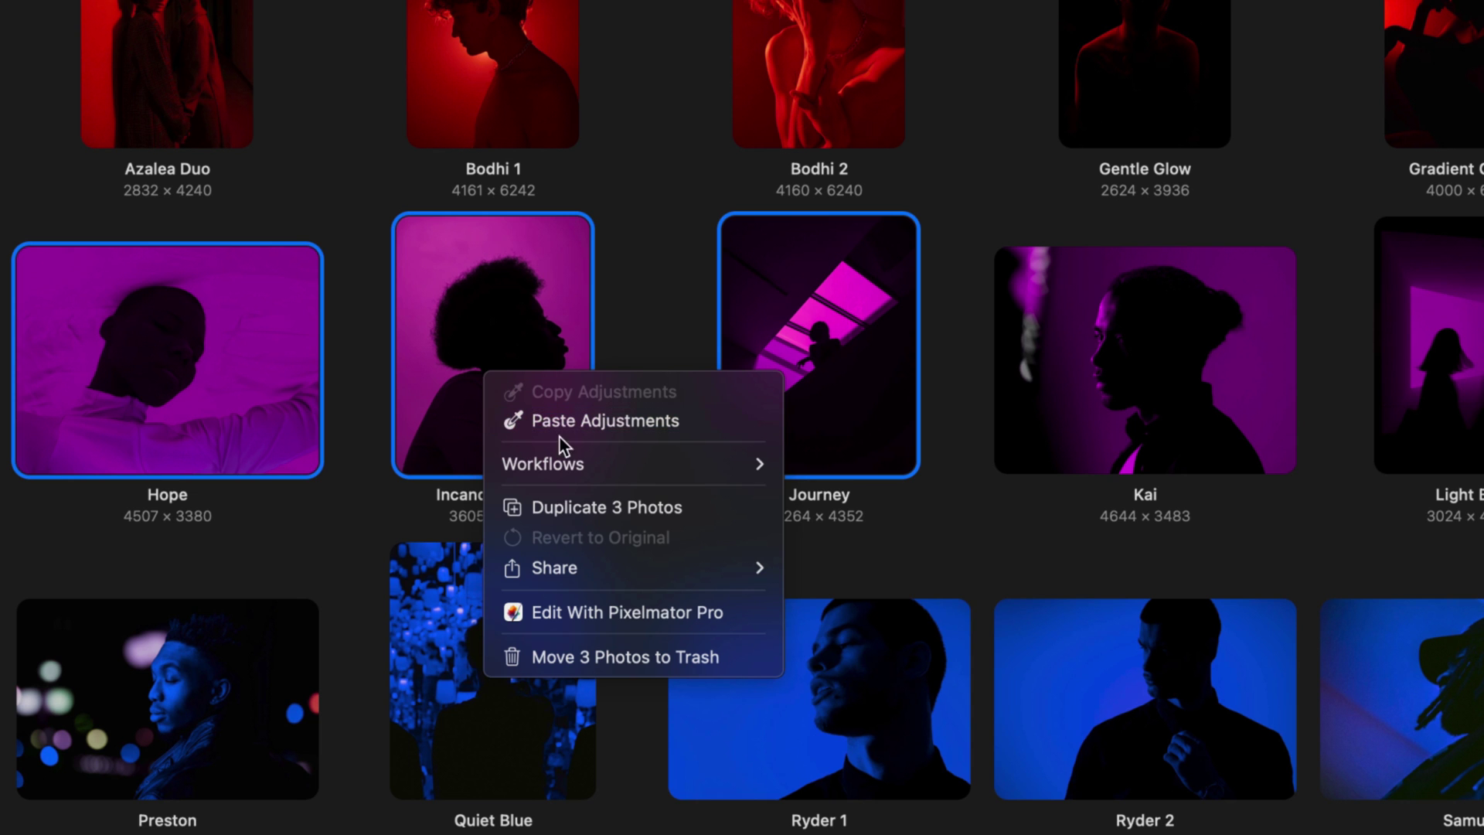
pyautogui.moveTo(572, 463)
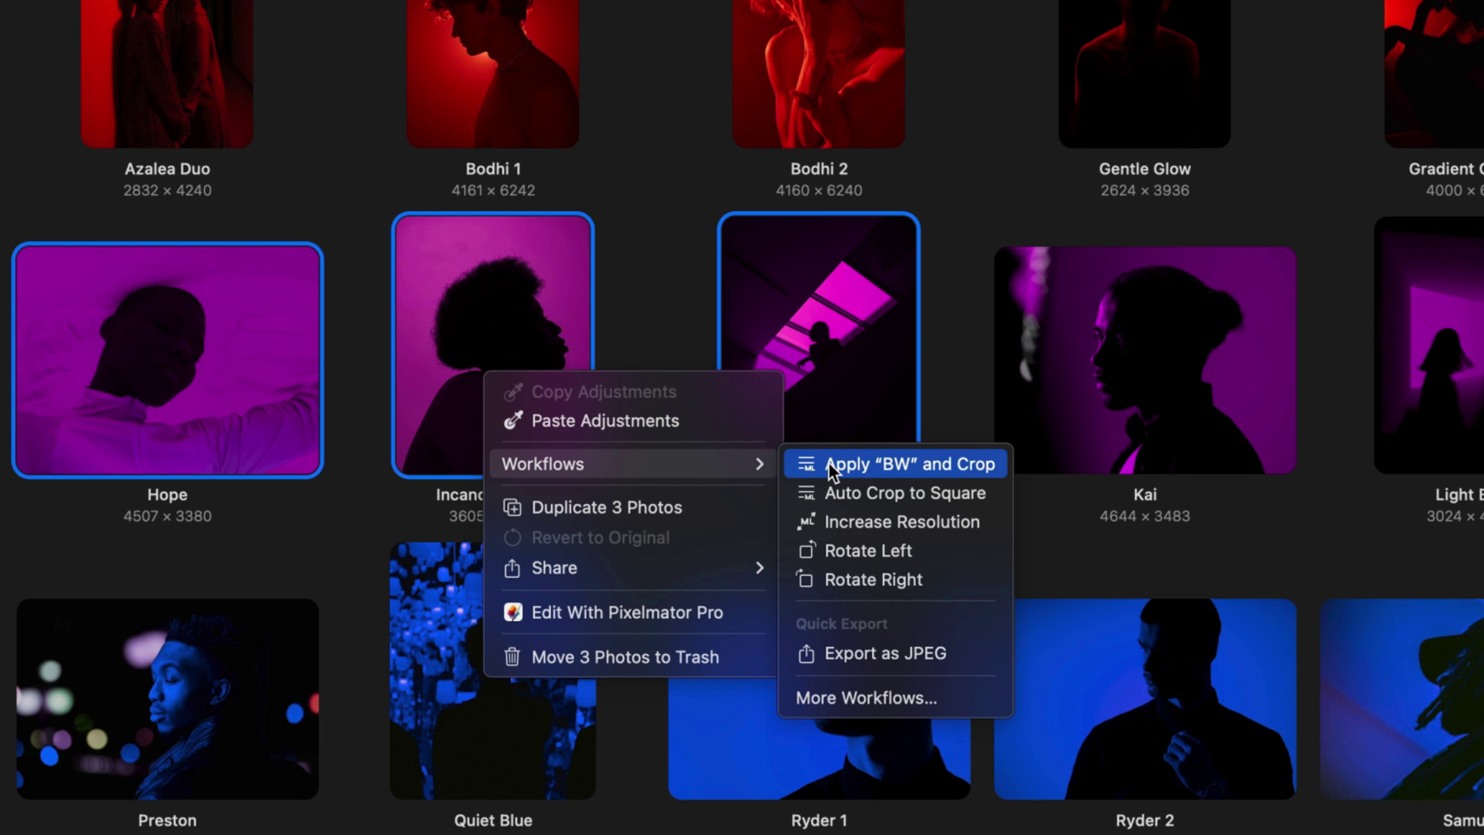
pyautogui.click(835, 494)
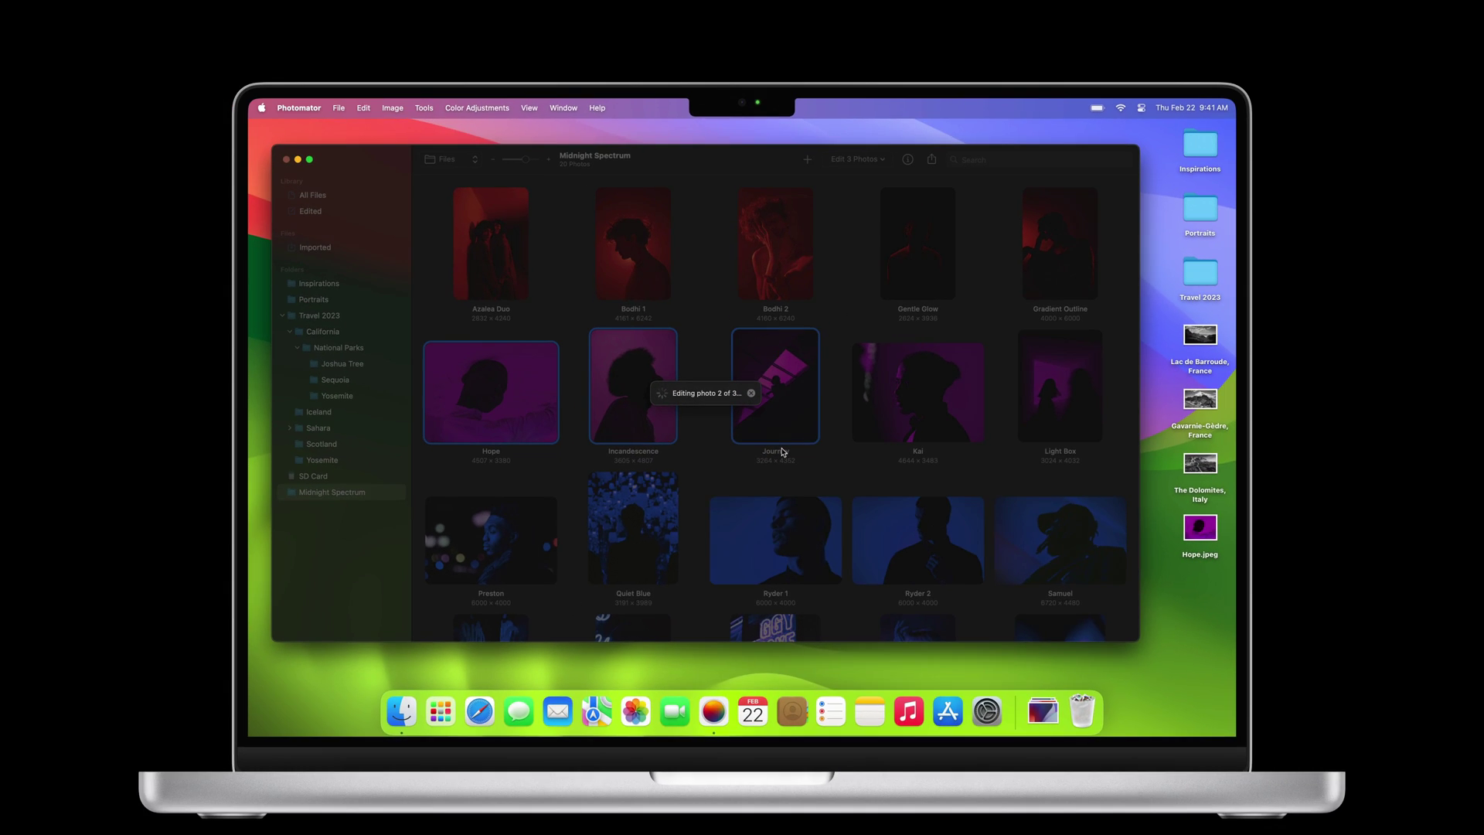